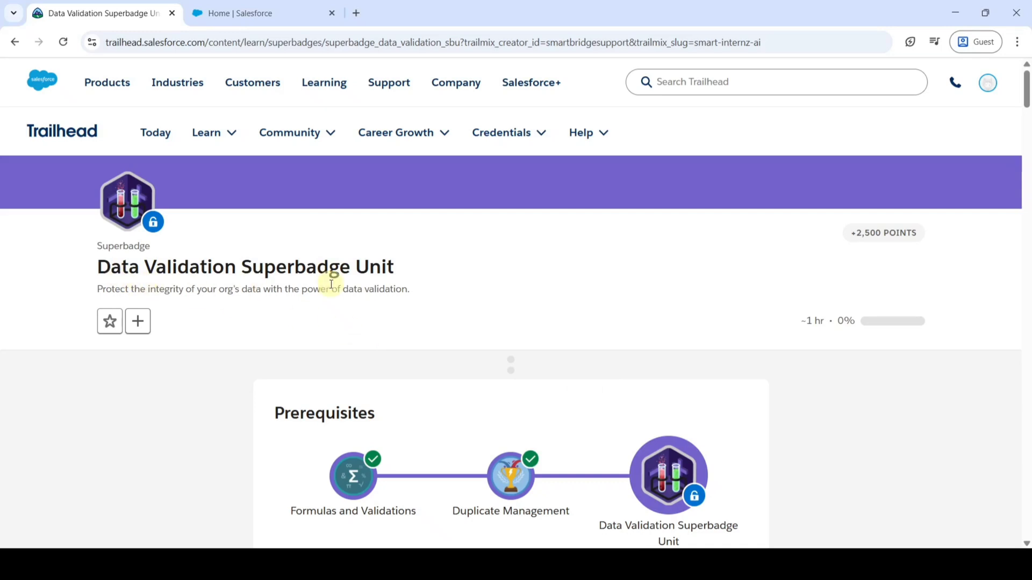
Scroll the Data Validation Superbadge page to the hands-on org created on 6/5/2025.
left_click_drag(1027, 89, 1028, 481)
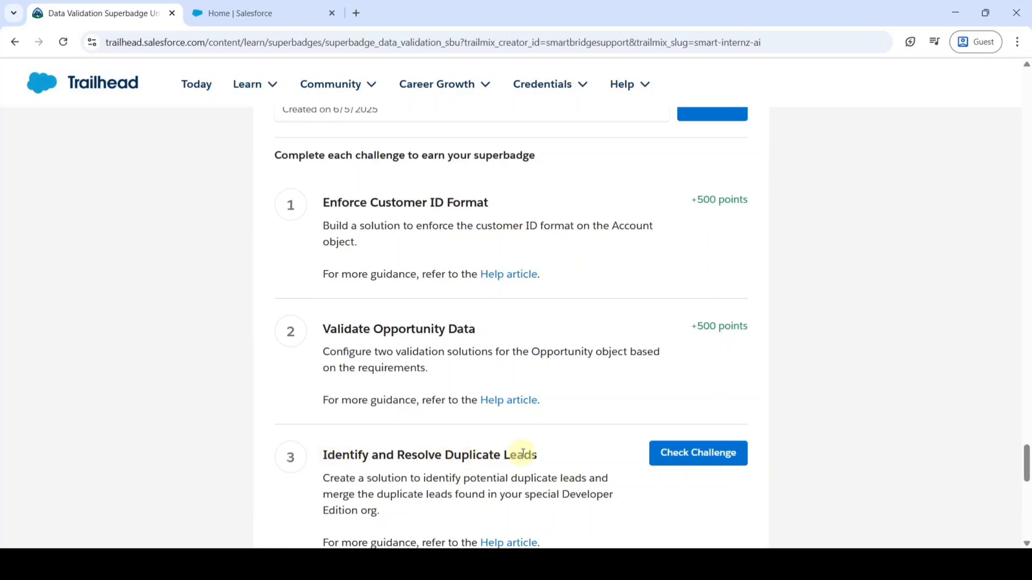
scroll(546, 410, "up", 4)
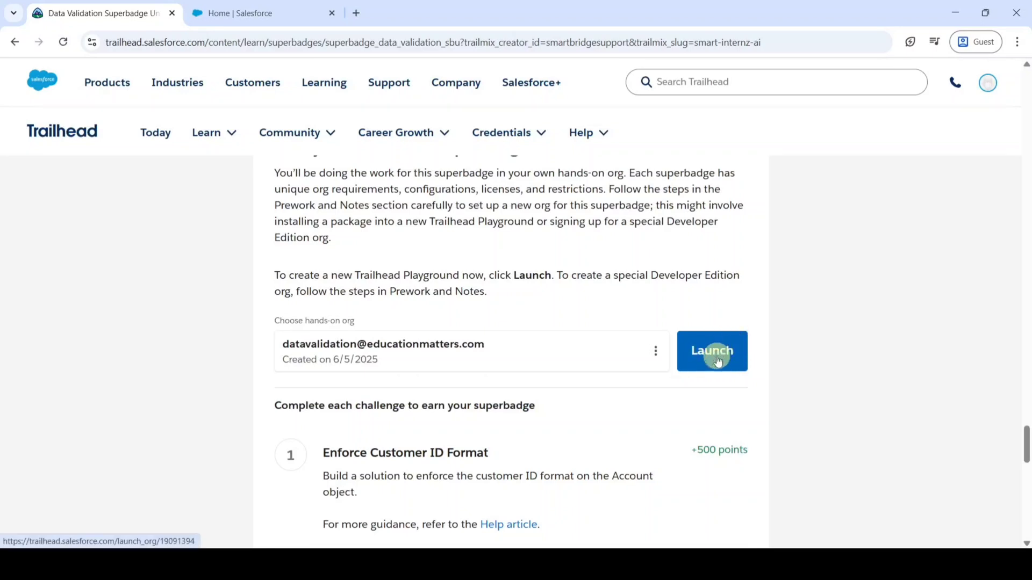
left_click(275, 4)
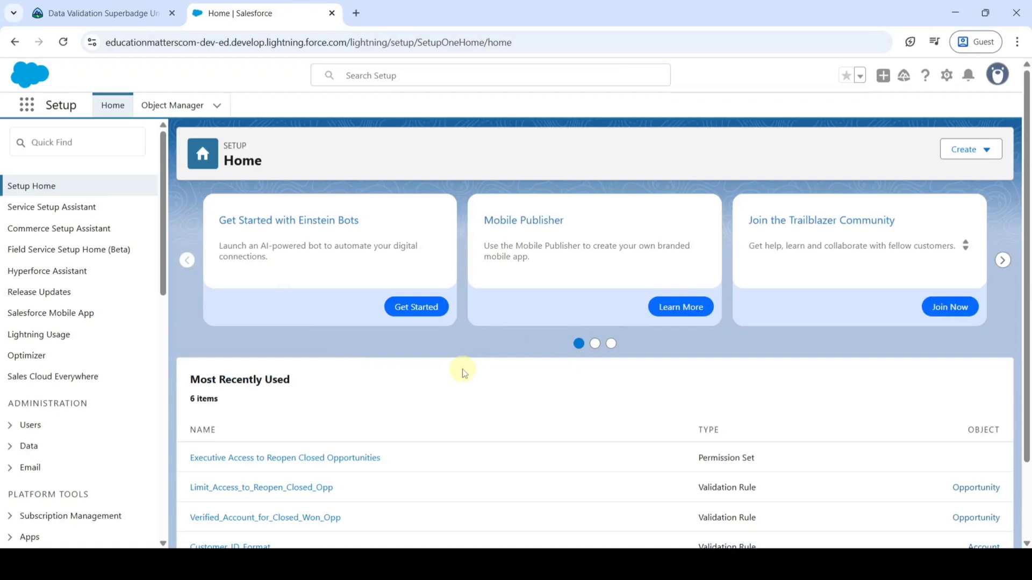
left_click(140, 7)
scroll(540, 376, "up", 1)
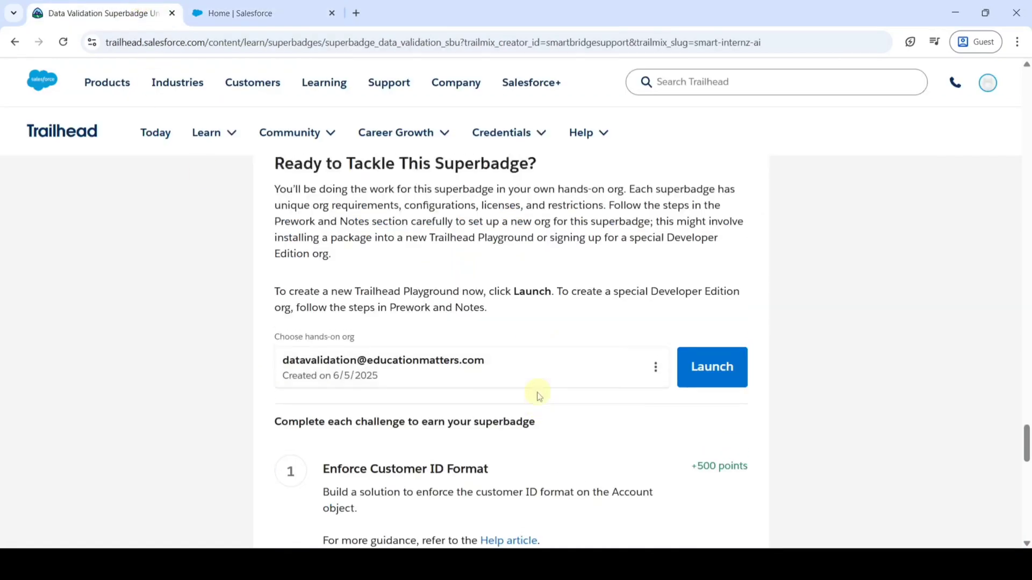
scroll(539, 396, "up", 20)
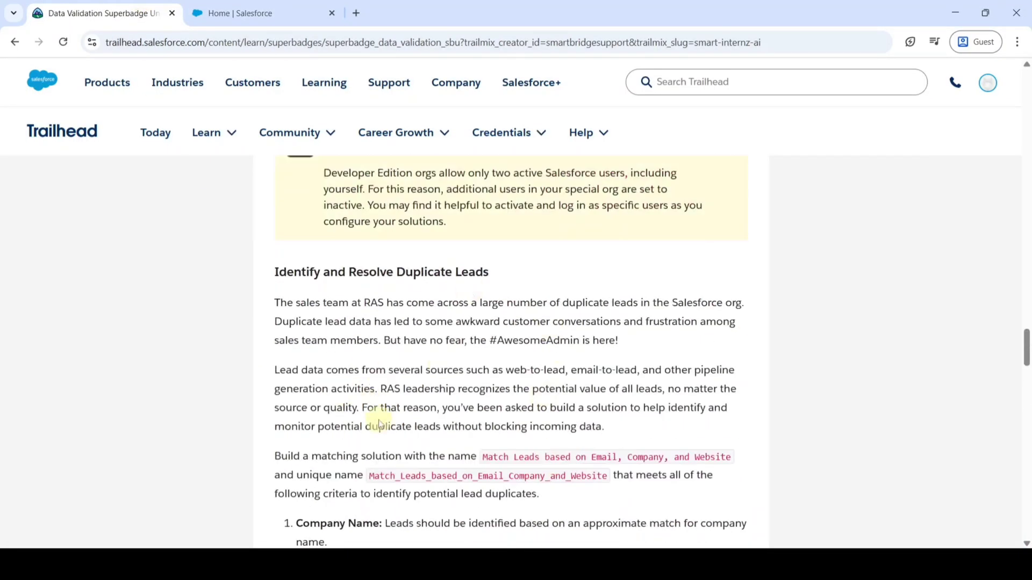
scroll(557, 336, "down", 4)
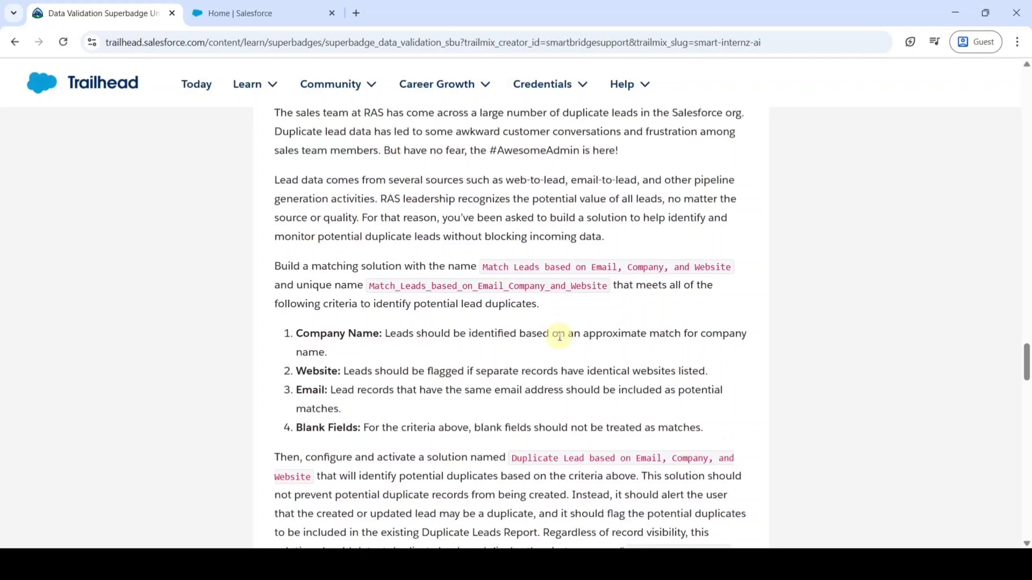
scroll(559, 336, "down", 1)
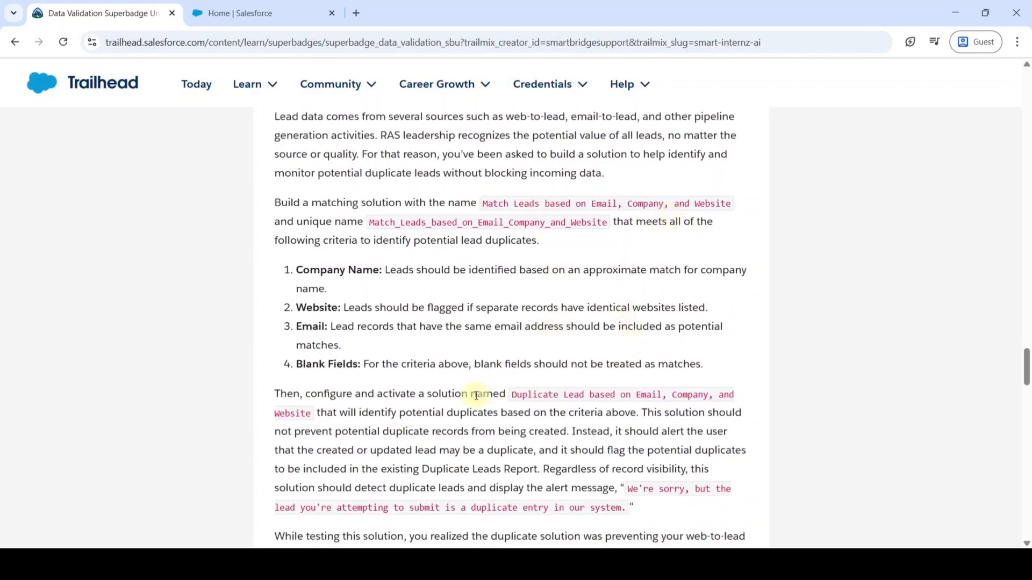
scroll(572, 420, "down", 3)
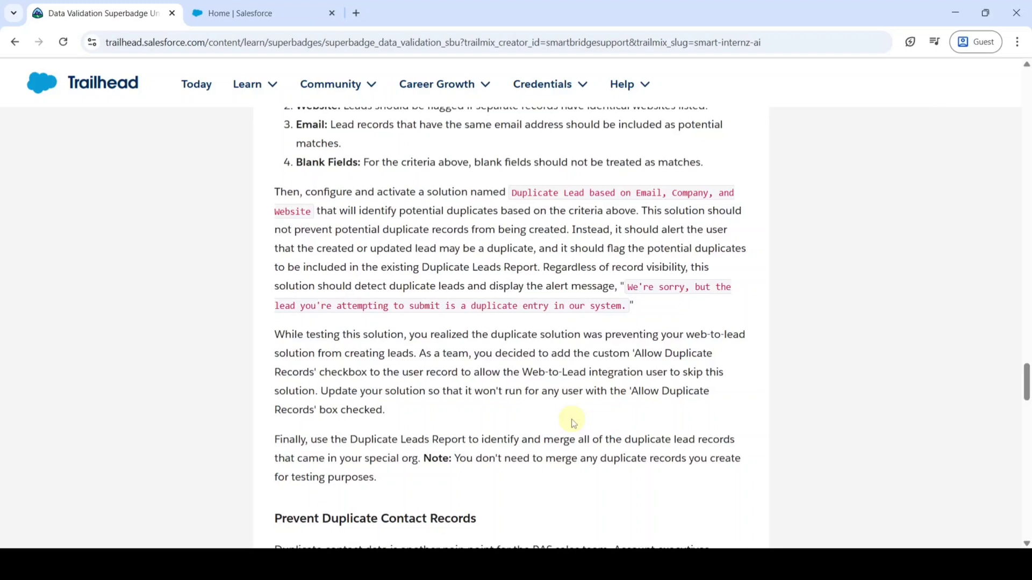
scroll(574, 422, "up", 5)
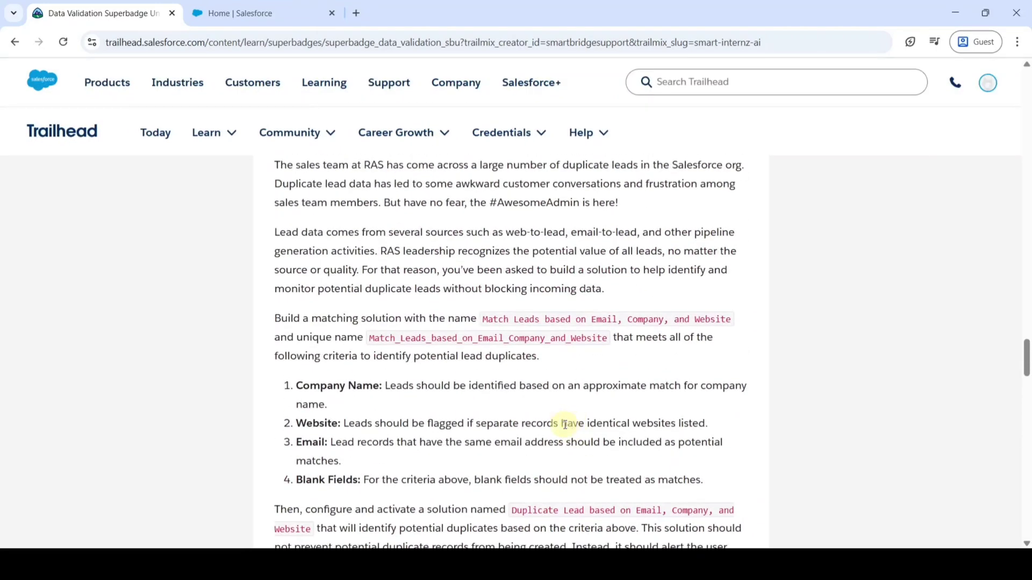
Search Setup for 'match' and open the Matching Rules page under Duplicate Management.
left_click(286, 7)
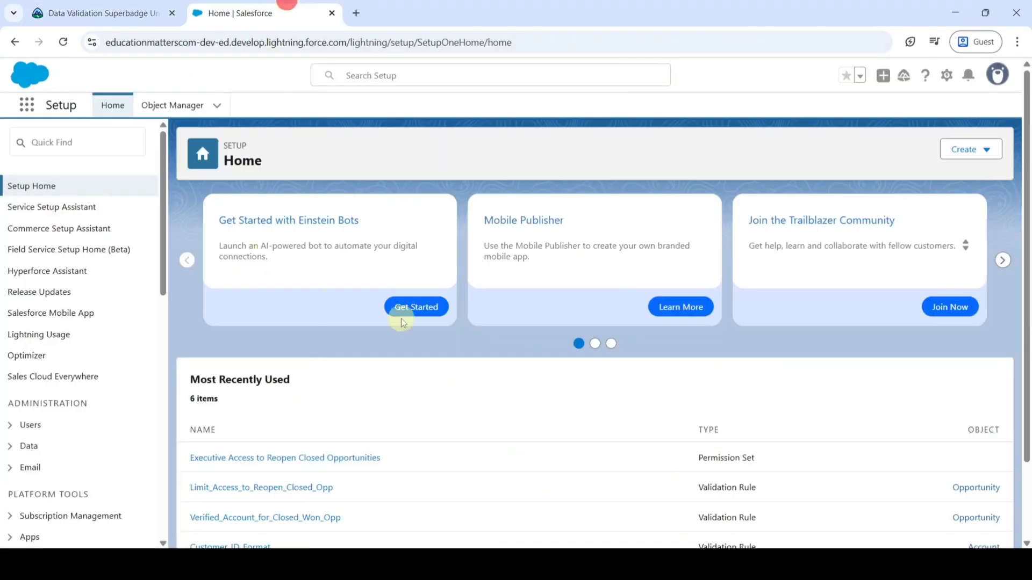
left_click(73, 145)
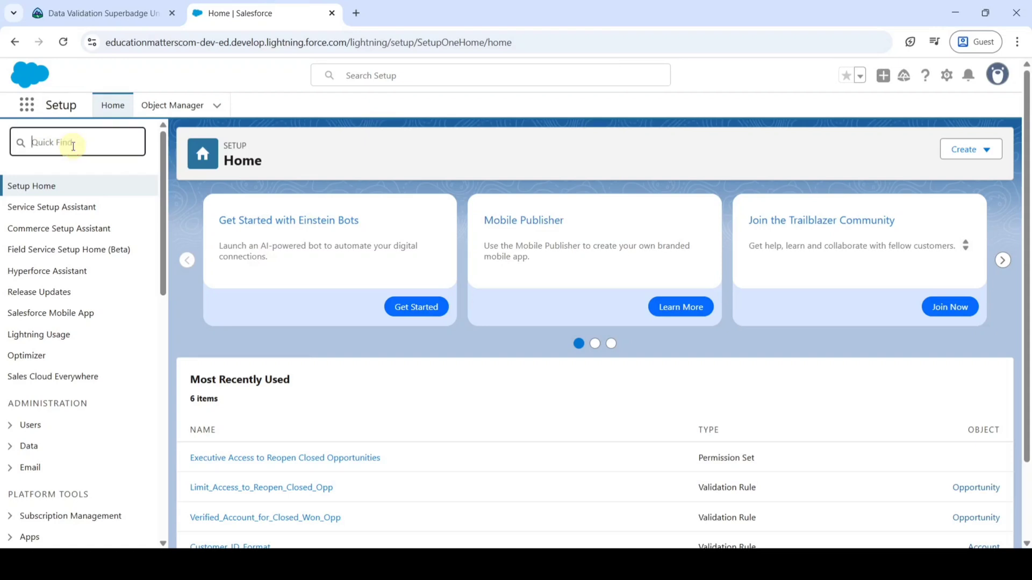
type("match")
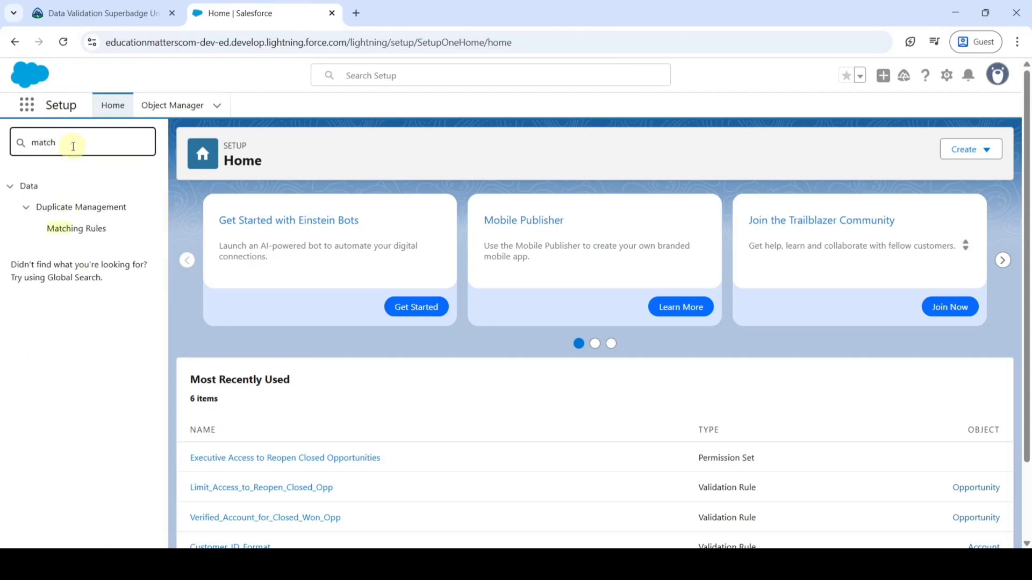
left_click(88, 231)
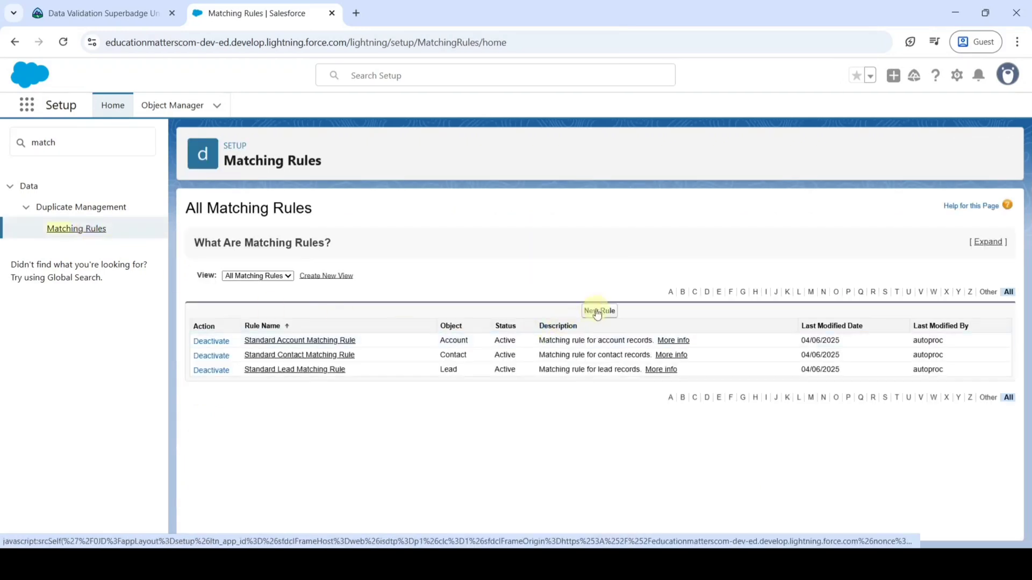
Create a new matching rule on the Lead object and continue to its details step.
left_click(593, 311)
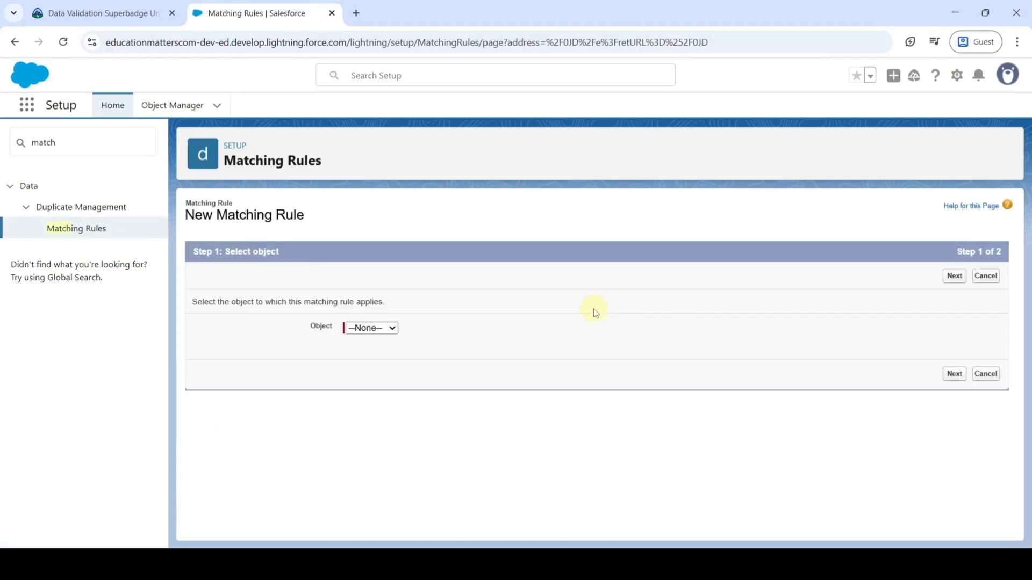
left_click(392, 329)
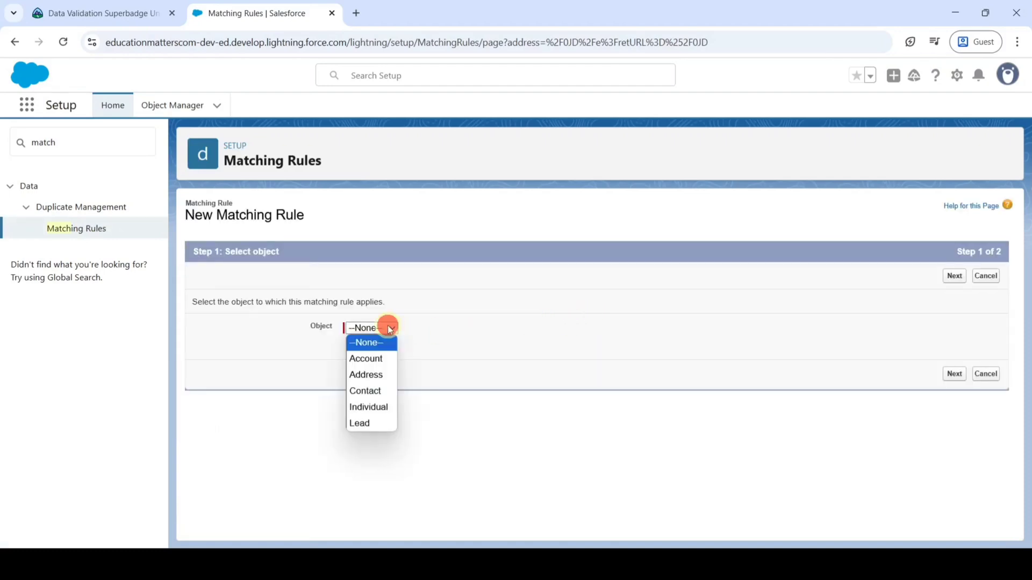
left_click(360, 425)
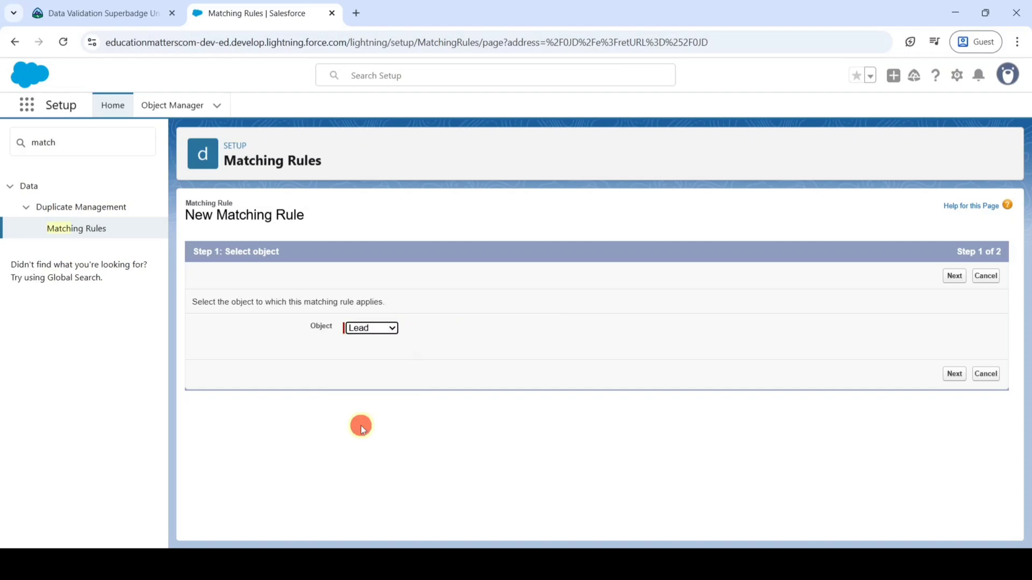
left_click(953, 374)
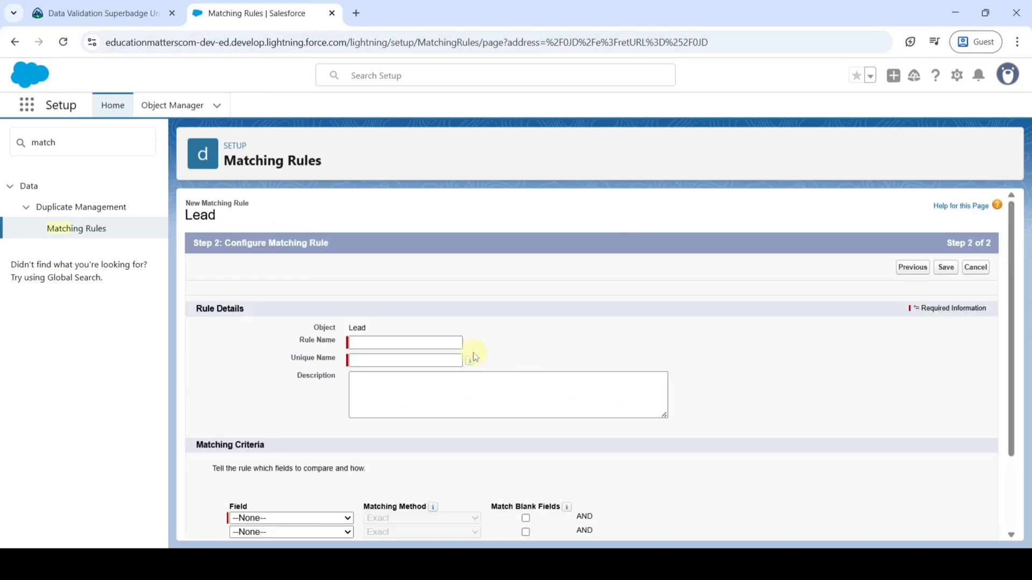
Copy the required rule name 'Match Leads based on Email, Company, and Website' from the Trailhead challenge.
scroll(474, 357, "down", 1)
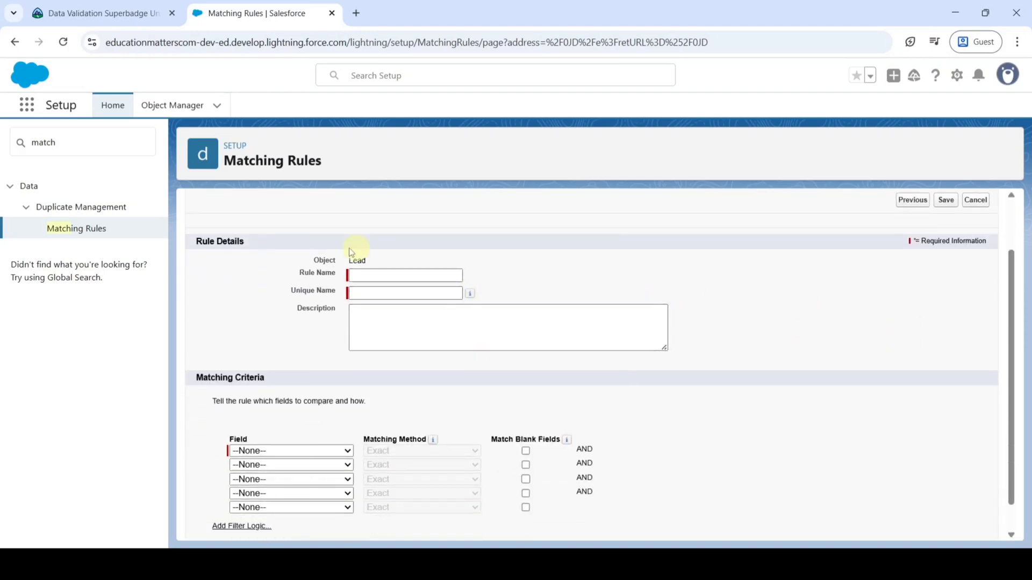
left_click(122, 9)
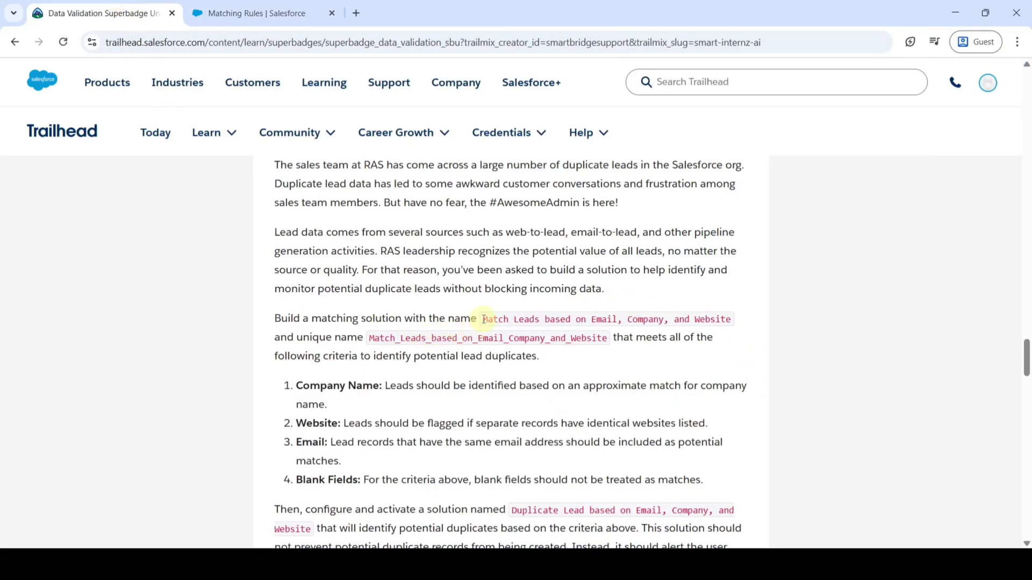
left_click_drag(484, 320, 727, 316)
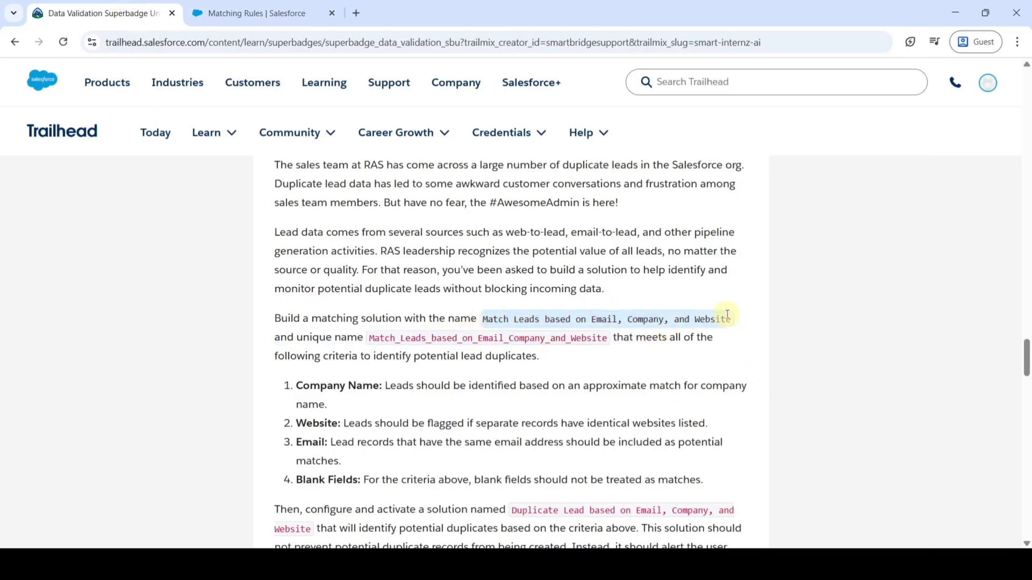
right_click(694, 317)
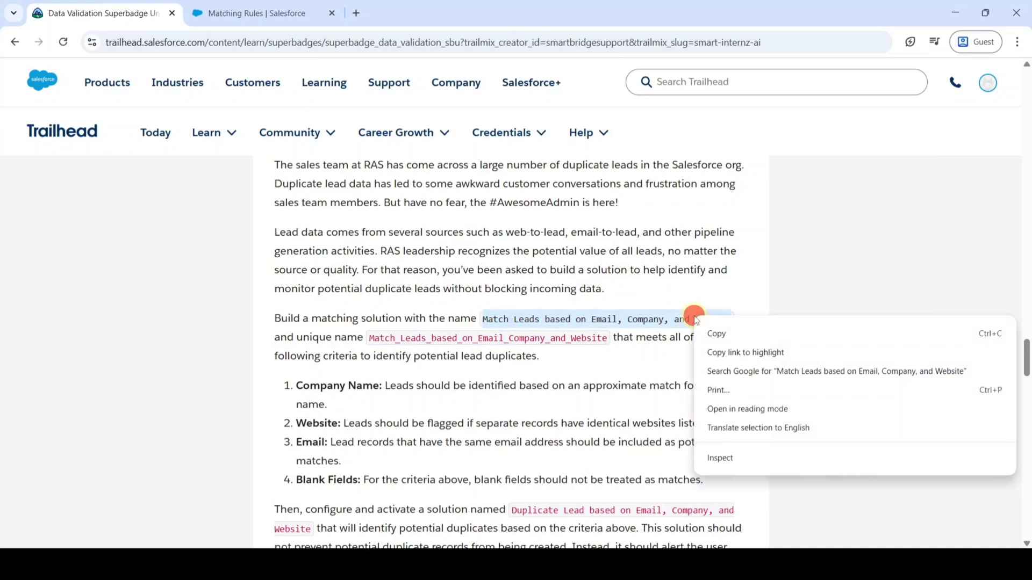
left_click(716, 332)
Paste that name as the Rule Name, letting Unique Name auto-fill, and as the Description.
left_click(220, 15)
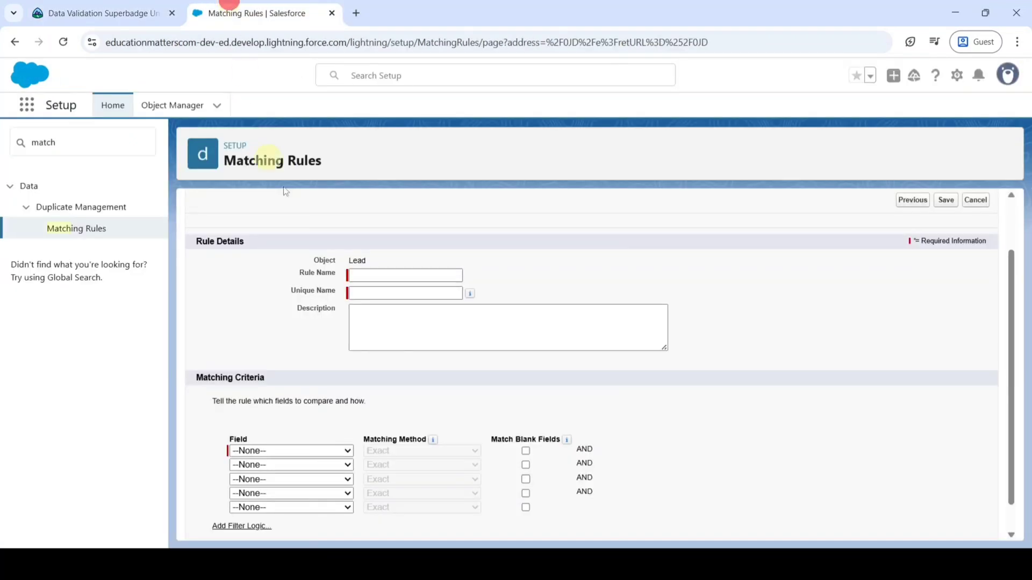
right_click(385, 273)
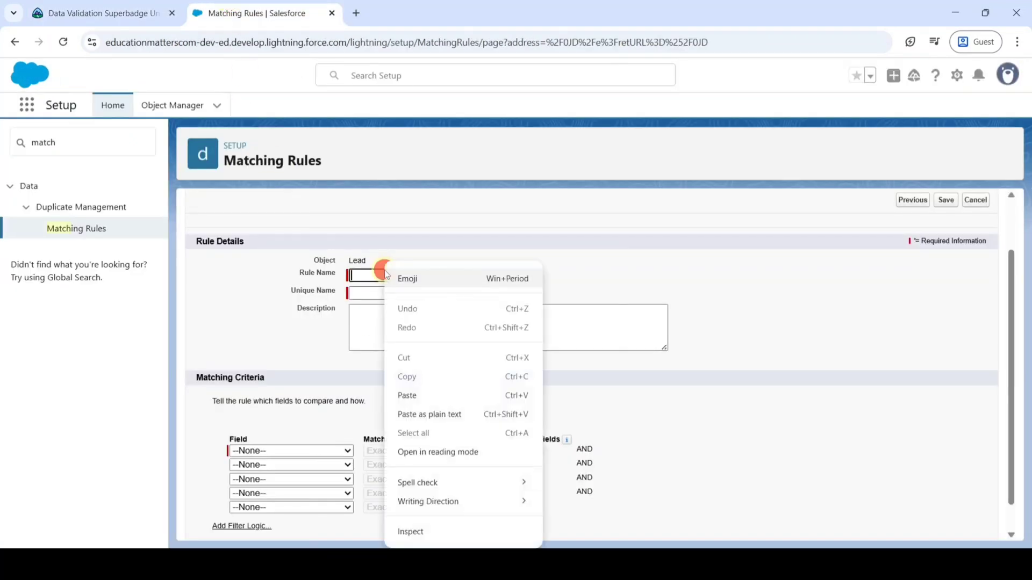
left_click(429, 396)
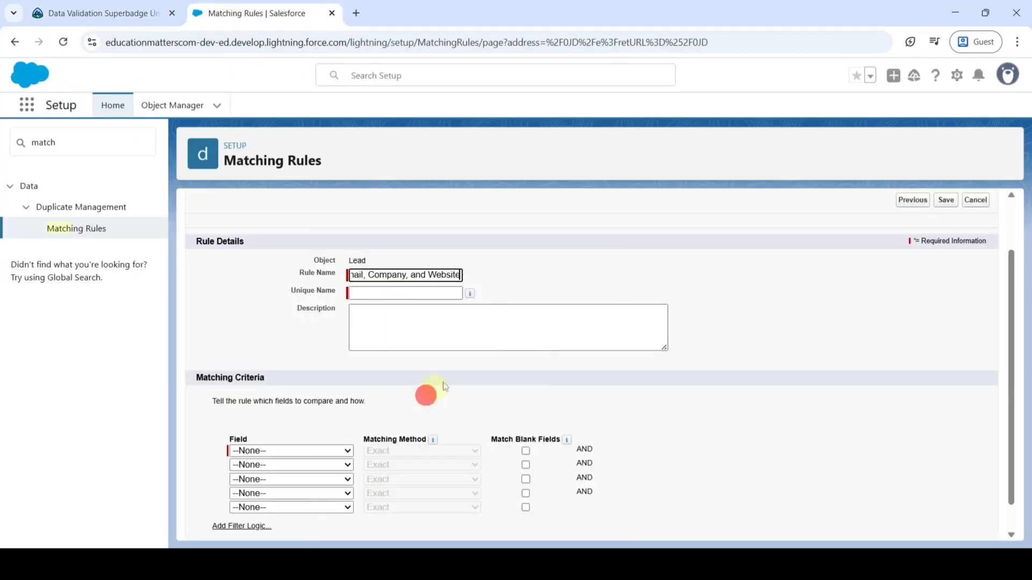
left_click(584, 261)
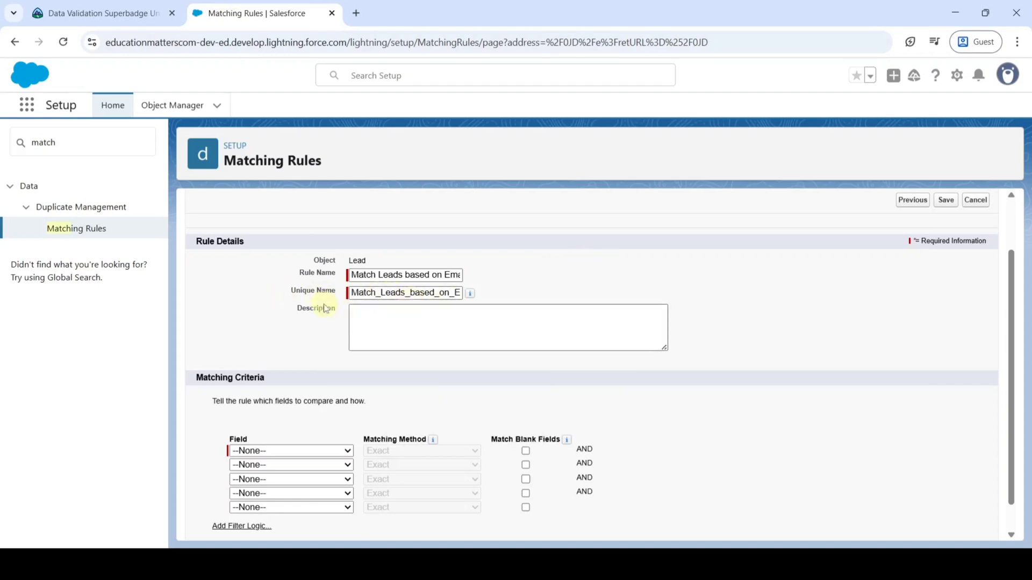
right_click(357, 317)
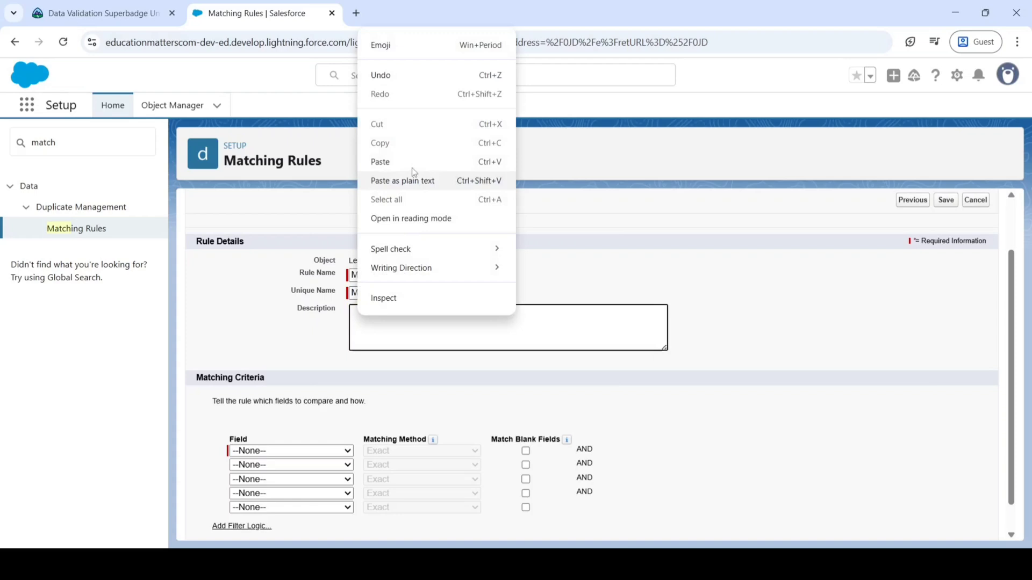
left_click(410, 163)
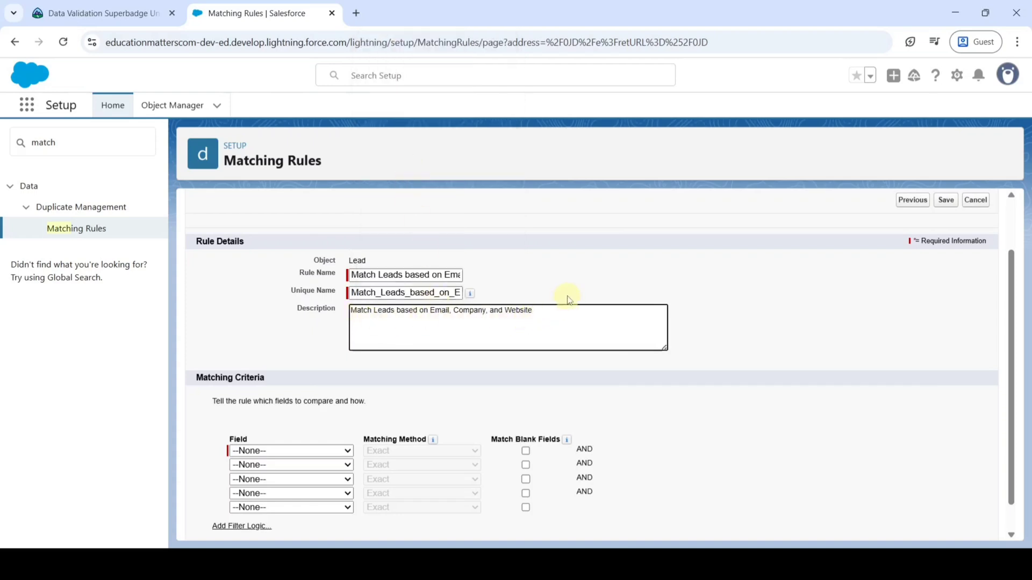
scroll(569, 300, "down", 1)
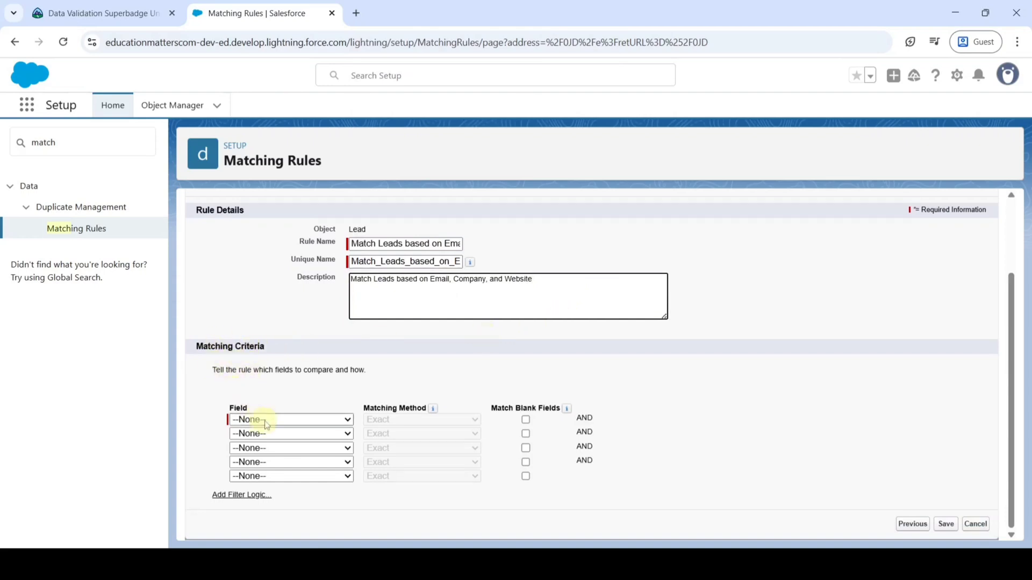
Set the first matching criterion to Company using Fuzzy: Company Name.
left_click(102, 12)
scroll(383, 293, "down", 3)
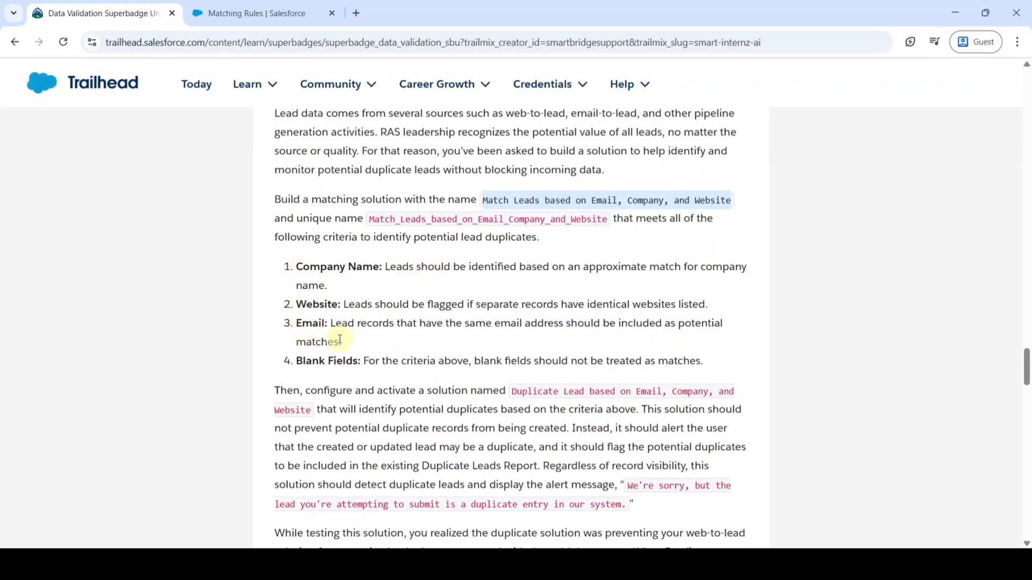
left_click(238, 7)
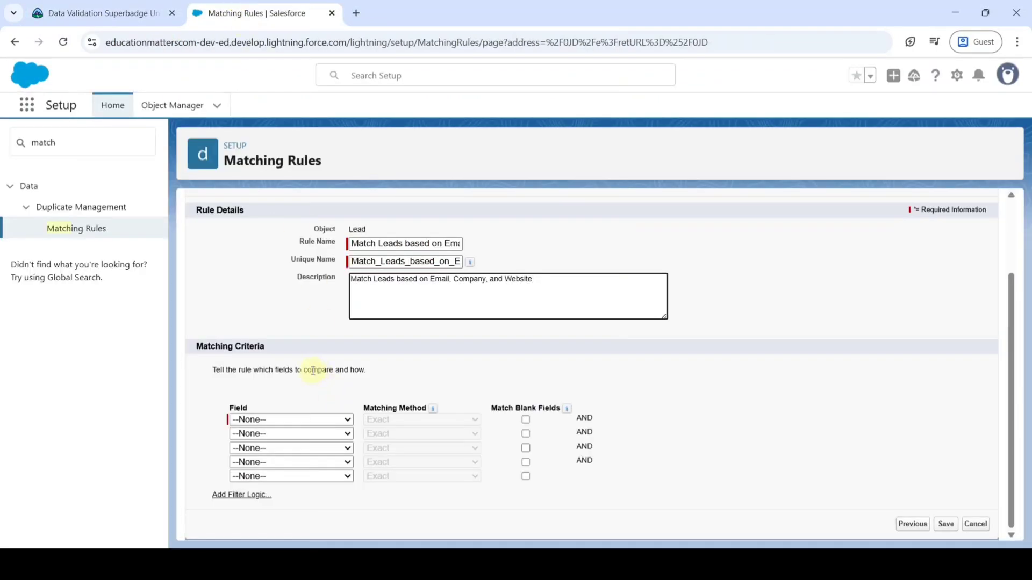
left_click(264, 420)
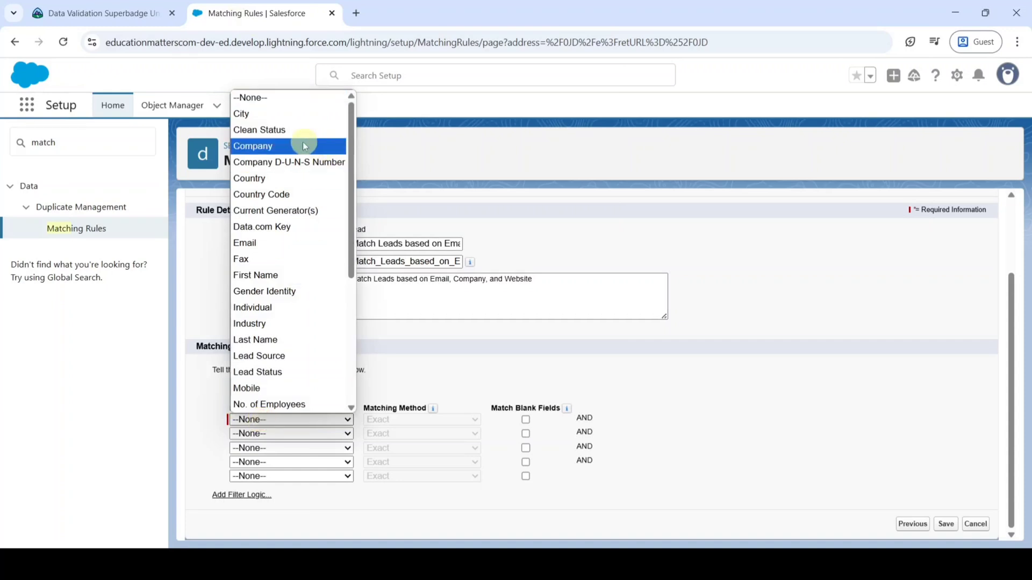
left_click(265, 147)
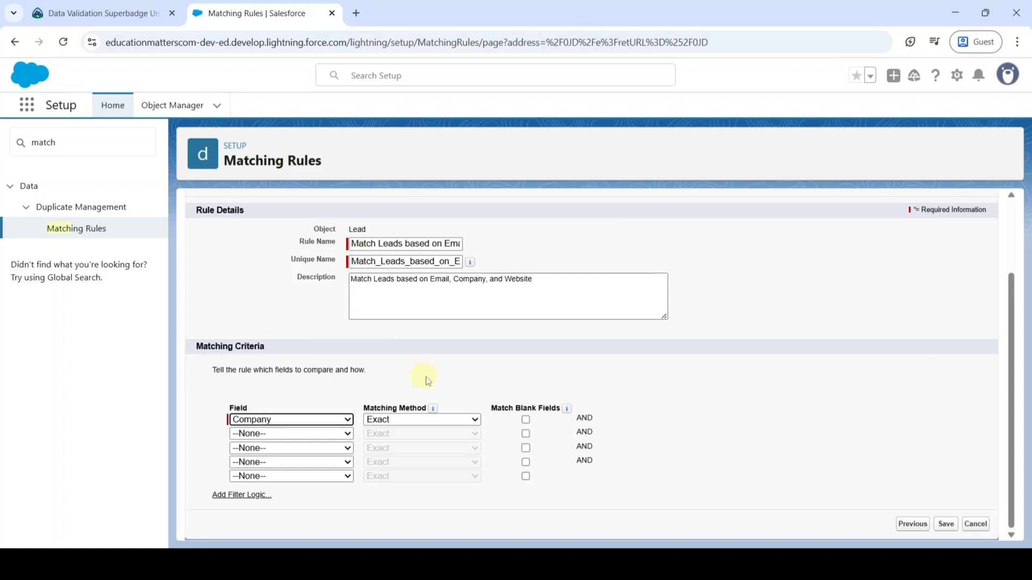
left_click(421, 422)
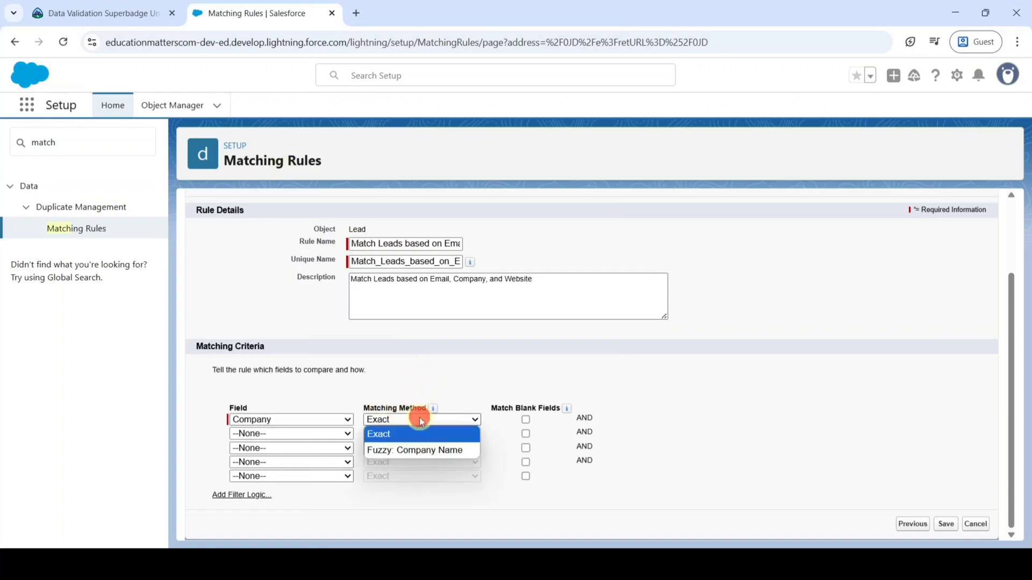
left_click(428, 450)
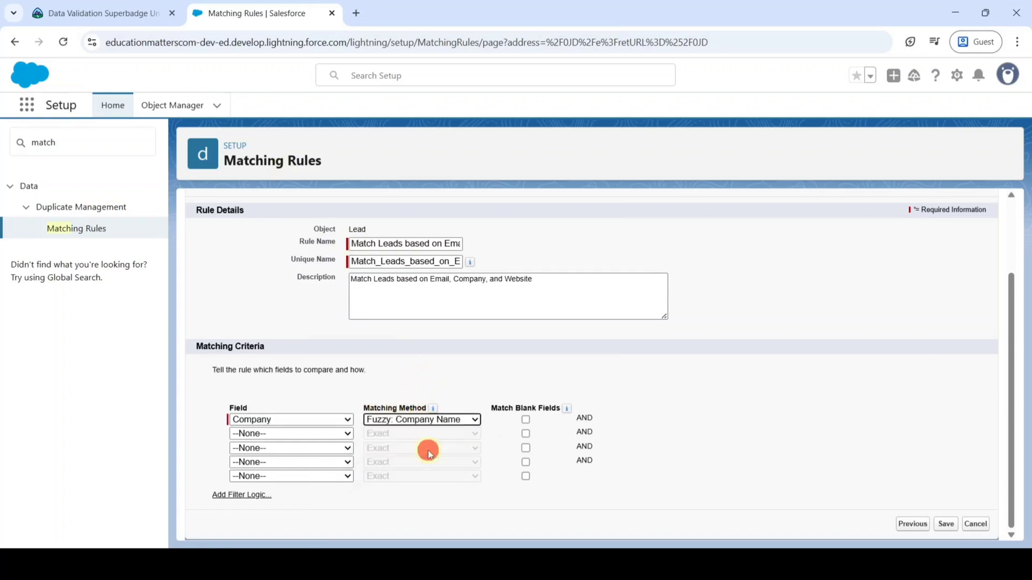
Add Email and Website as the second and third exact-match criteria.
left_click(263, 435)
left_click(284, 258)
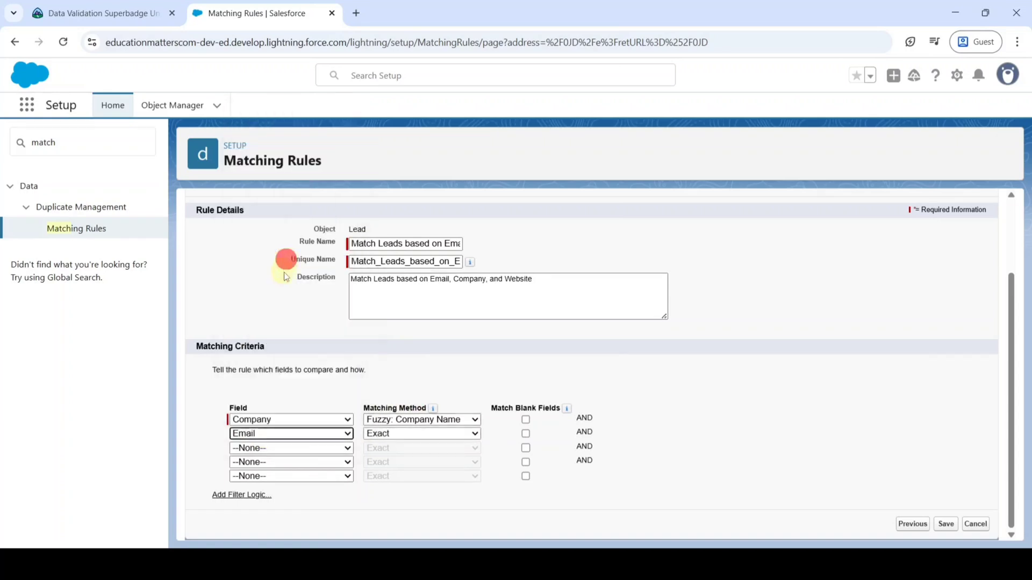
left_click(295, 449)
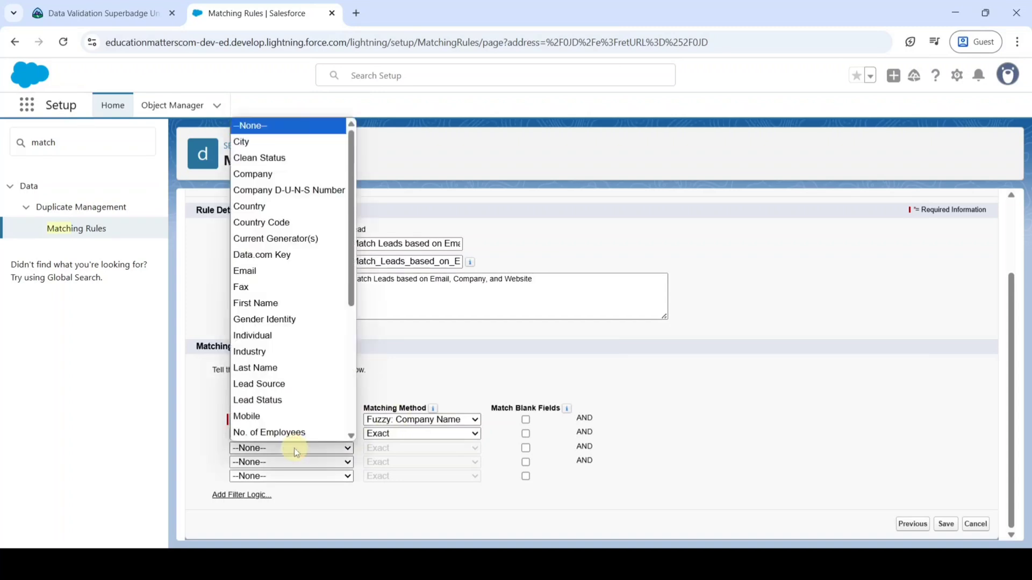
scroll(298, 387, "down", 4)
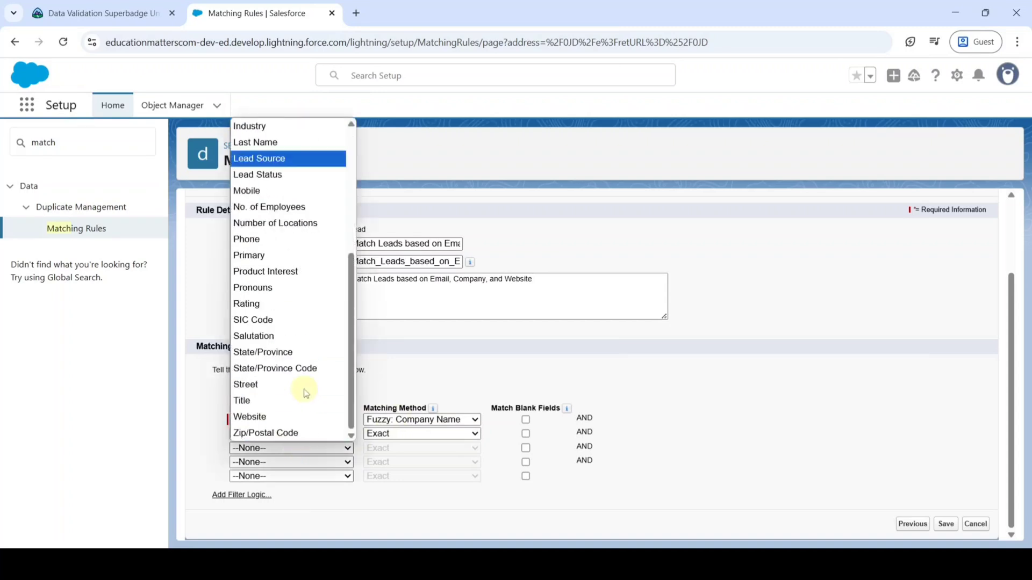
left_click(273, 417)
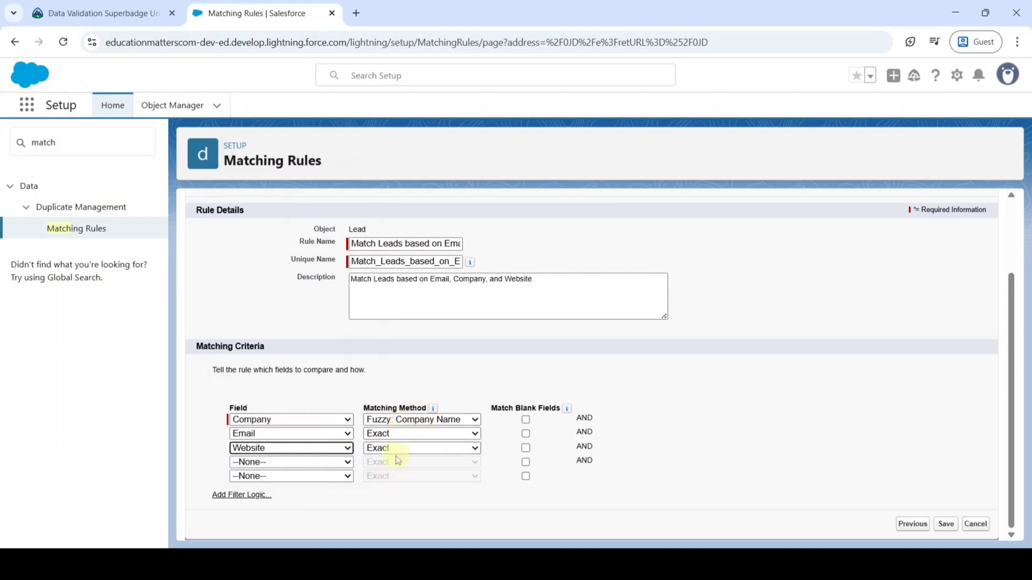
Save the Lead matching rule and activate it, confirming the activation notice.
left_click(947, 525)
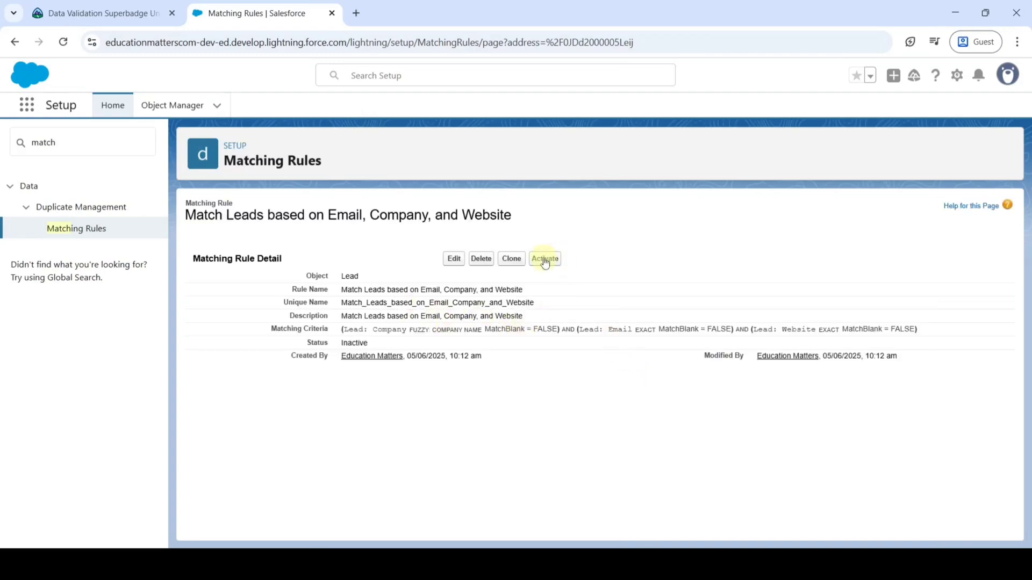
left_click(544, 259)
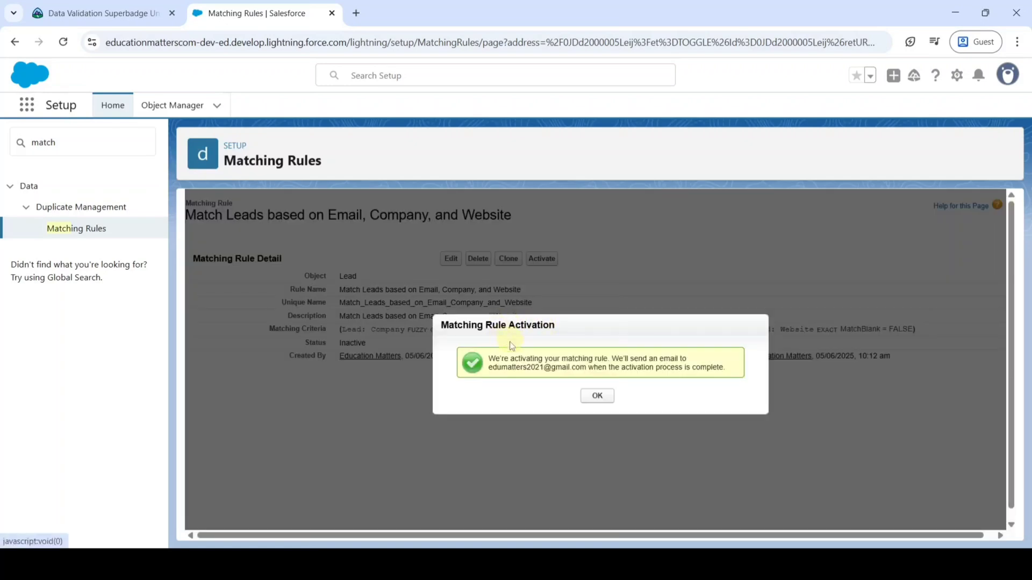
left_click(598, 396)
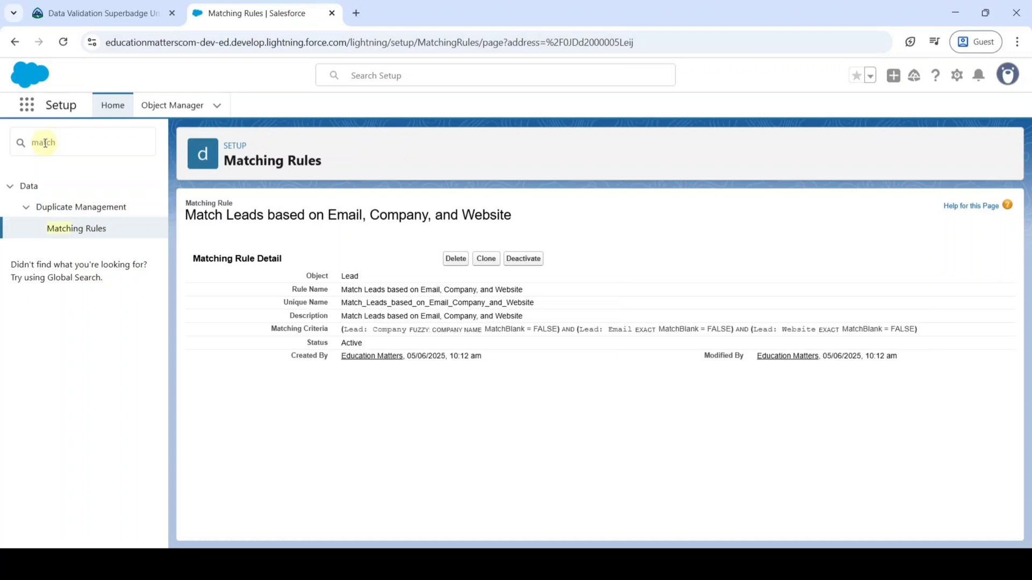
Search Setup for 'dupl', open Duplicate Rules, and bring up the New Rule object list.
left_click(80, 141)
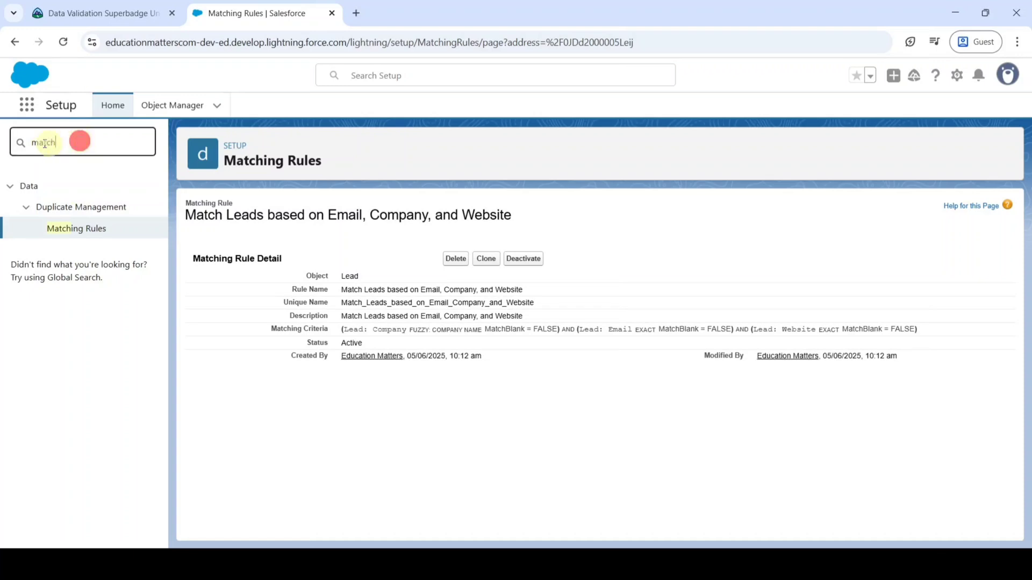
key("ctrl+a")
key("BackSpace")
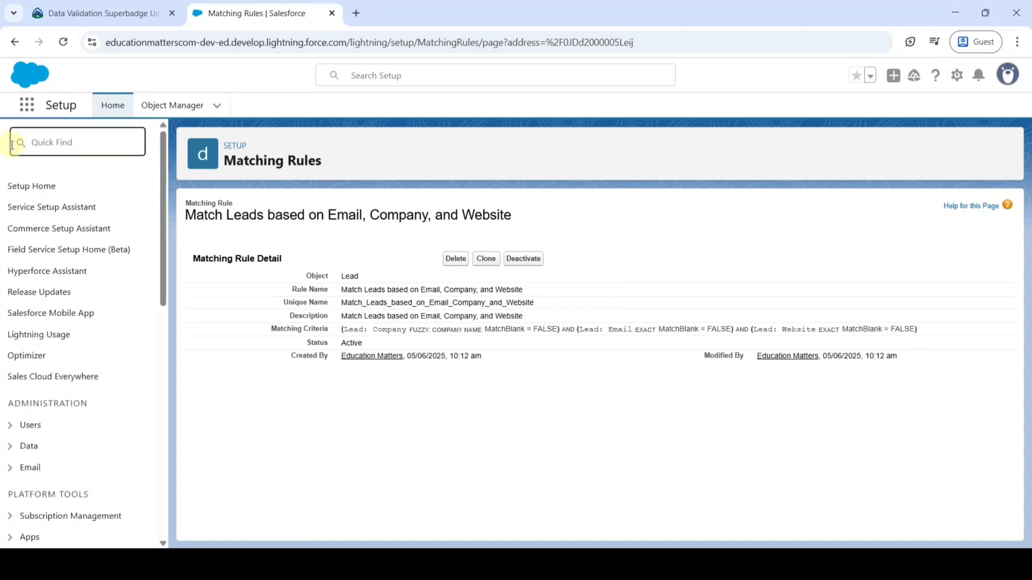
type("dupli")
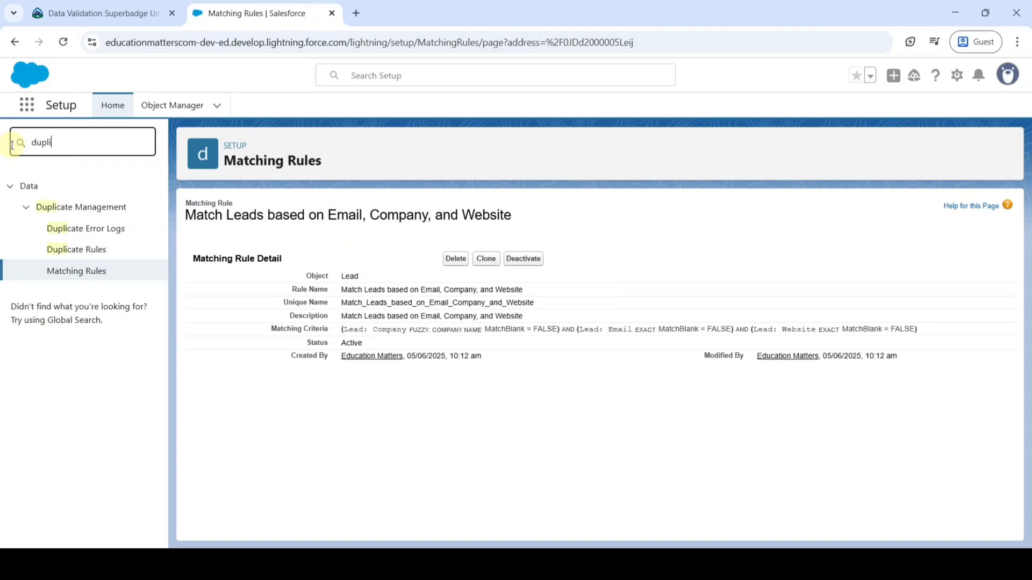
left_click(81, 253)
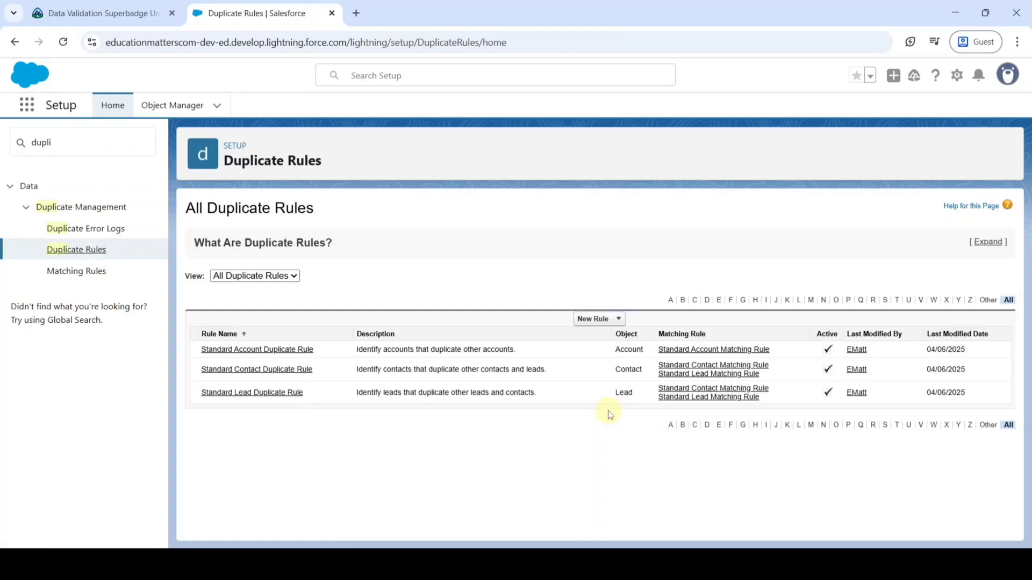
left_click(592, 321)
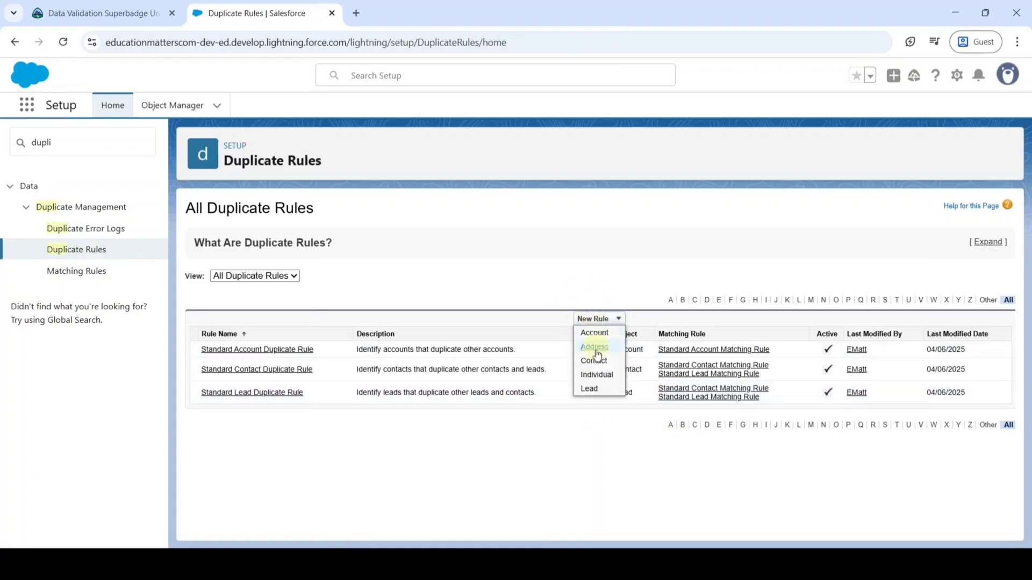
Start a new Lead duplicate rule and copy the required rule name from the Trailhead challenge.
left_click(589, 390)
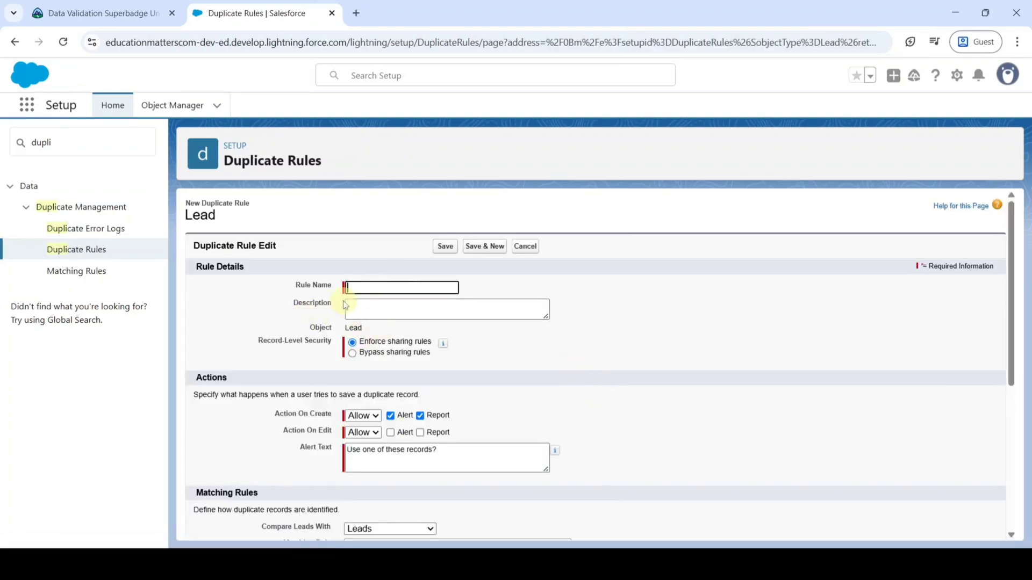
left_click(153, 10)
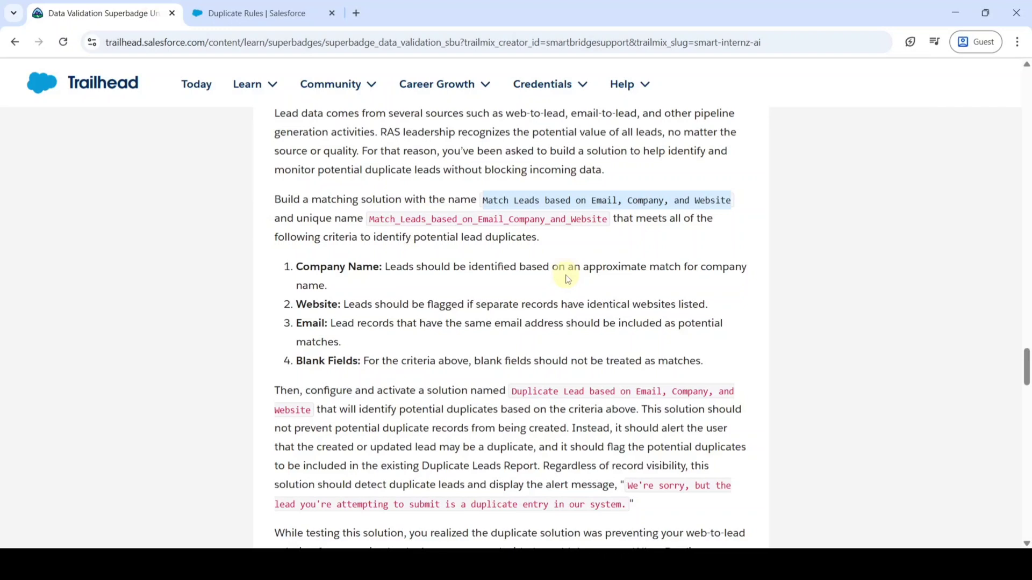
scroll(567, 279, "down", 3)
left_click_drag(510, 258, 304, 276)
key("ctrl+c")
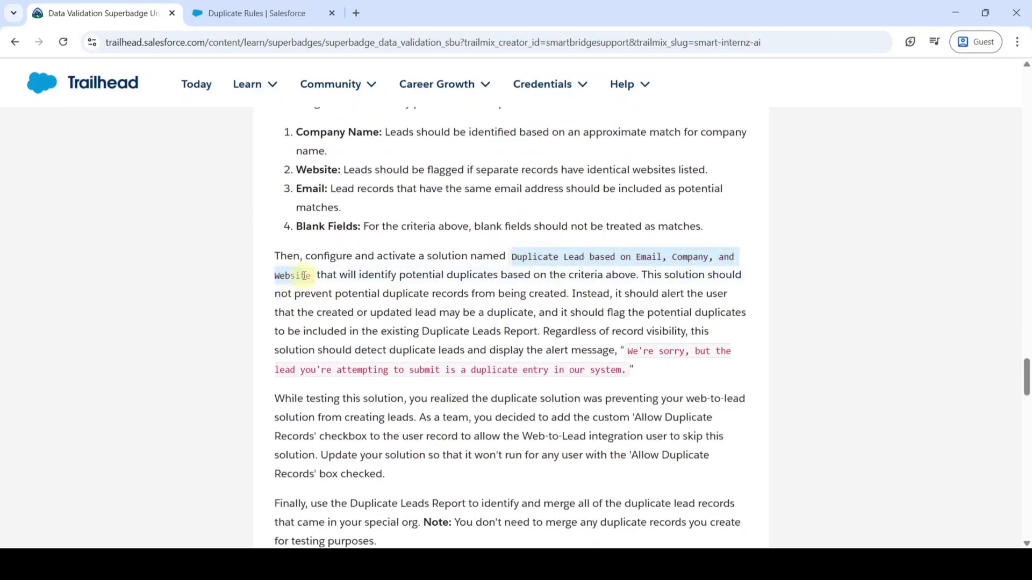
right_click(296, 275)
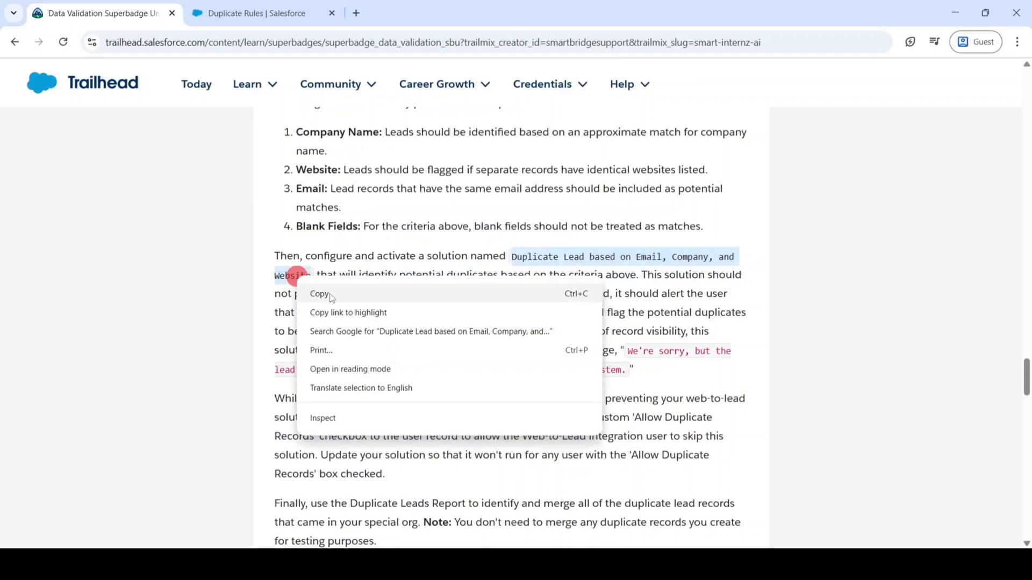
left_click(322, 293)
Paste 'Duplicate Lead based on Email, Company, and Website' as both rule name and description.
left_click(252, 13)
right_click(376, 287)
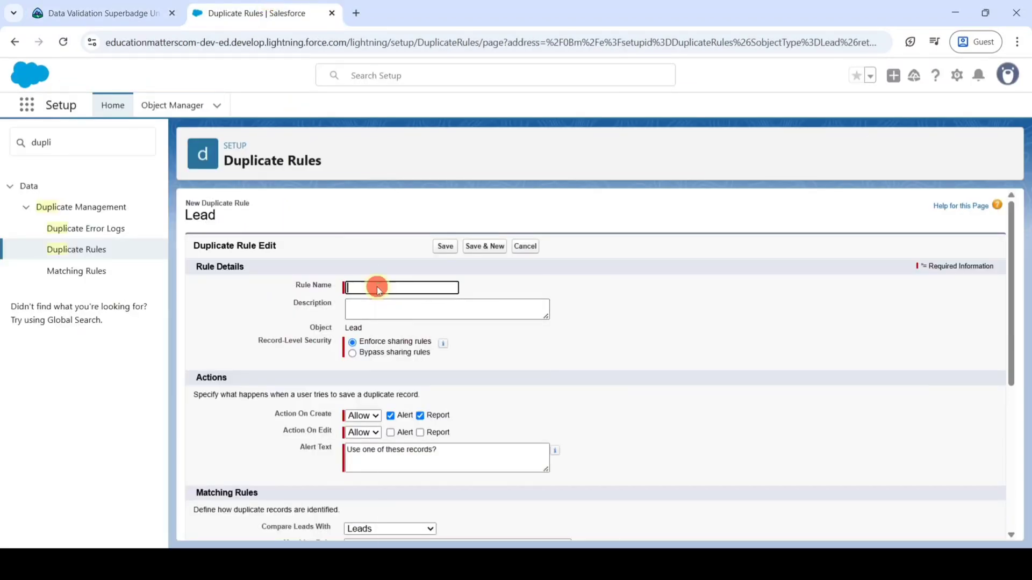
left_click(399, 395)
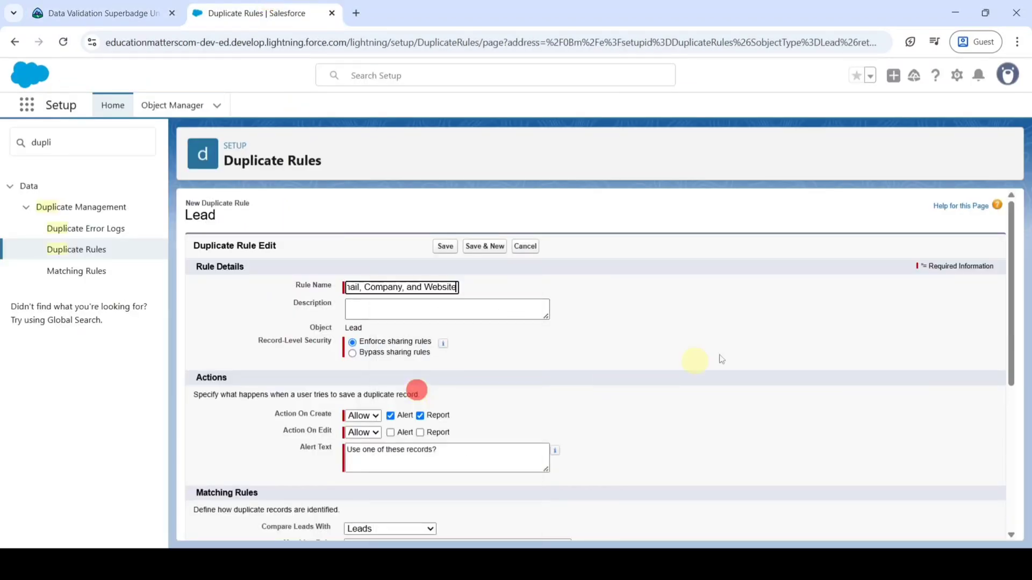
left_click(699, 328)
left_click(405, 309)
right_click(404, 307)
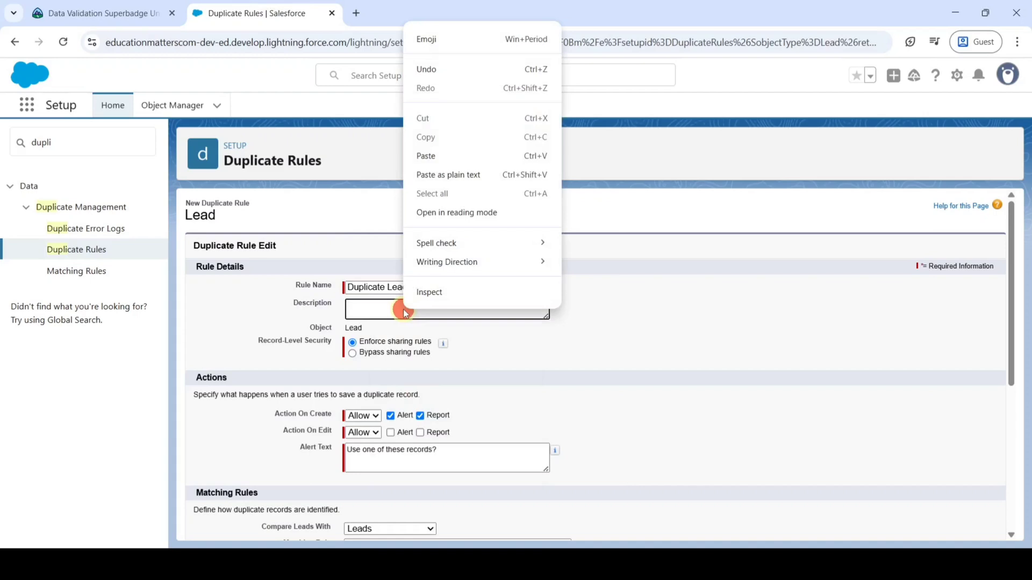
left_click(431, 156)
left_click(618, 363)
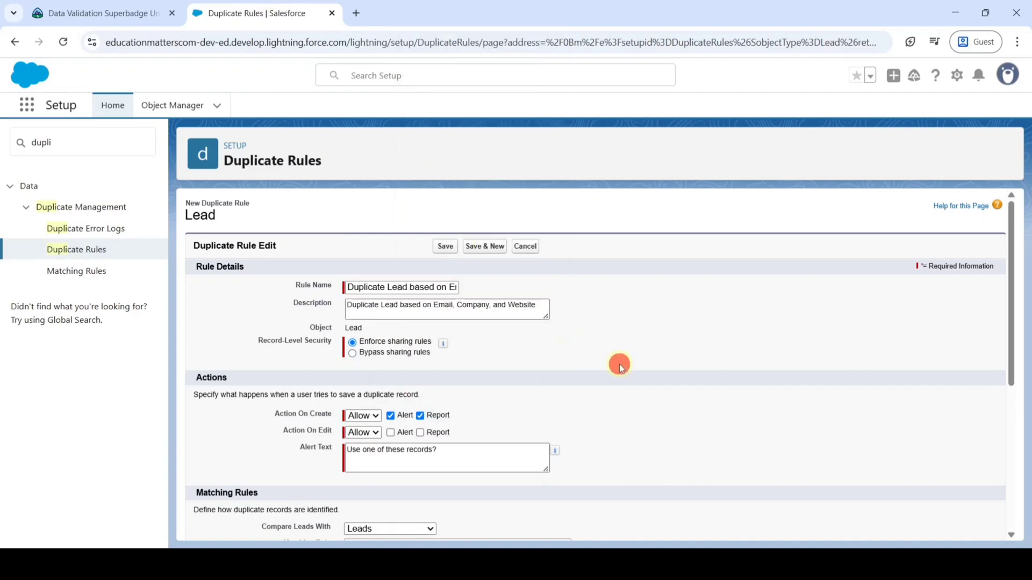
scroll(626, 350, "down", 1)
Make the rule bypass sharing rules and both alert and report when leads are edited.
scroll(626, 351, "down", 1)
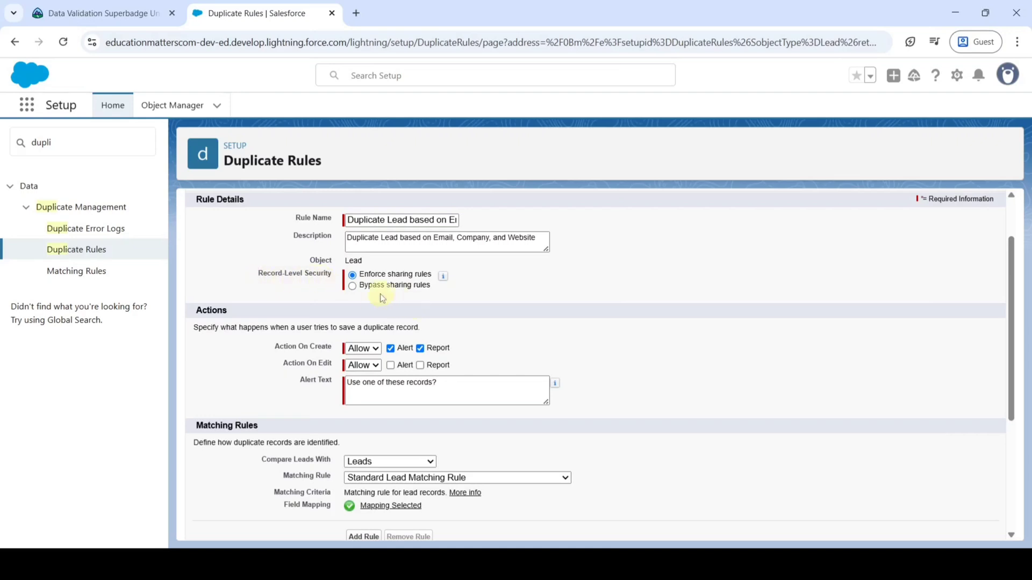
left_click(352, 286)
scroll(563, 300, "down", 2)
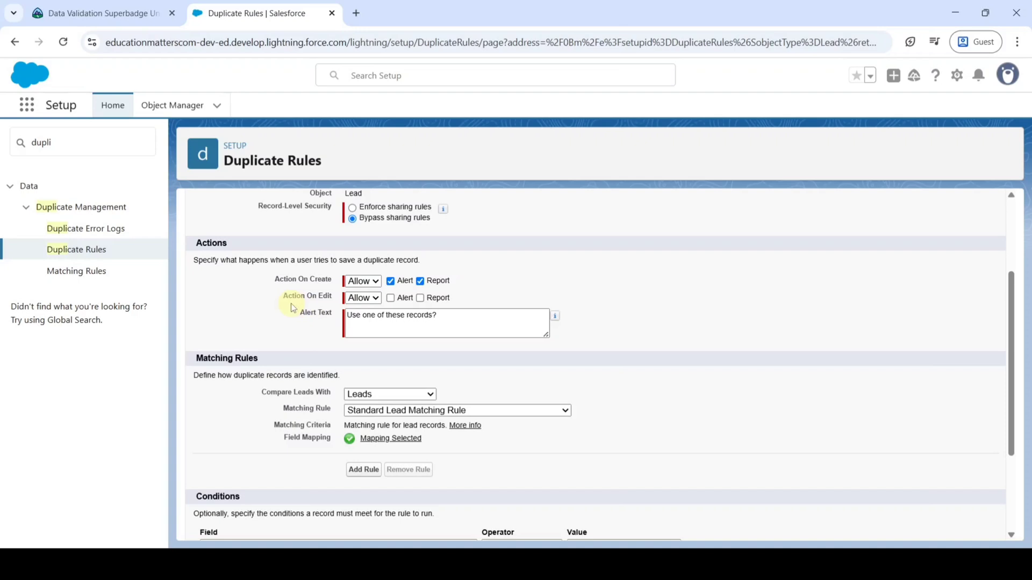
left_click(391, 299)
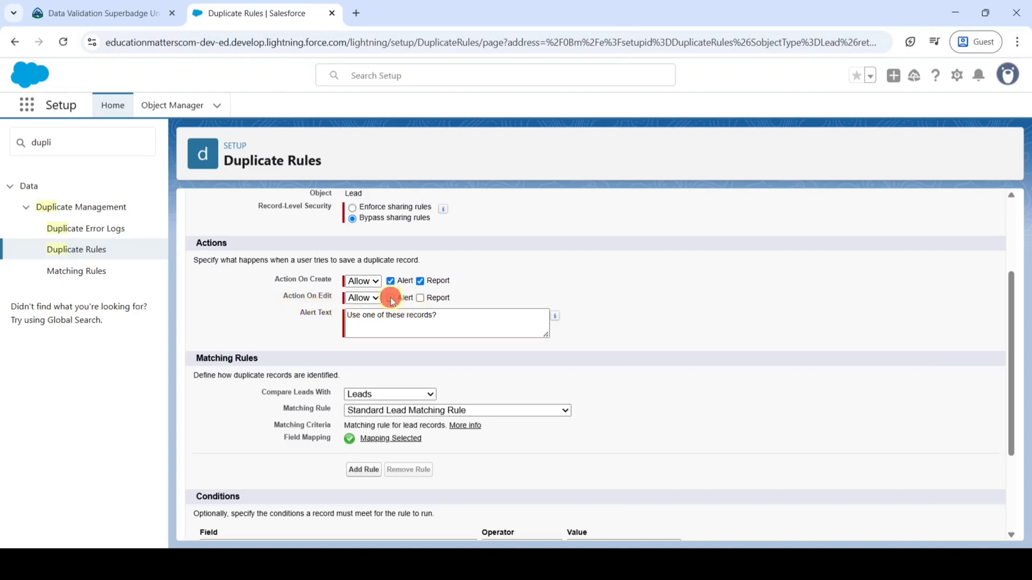
left_click(420, 297)
scroll(333, 306, "down", 1)
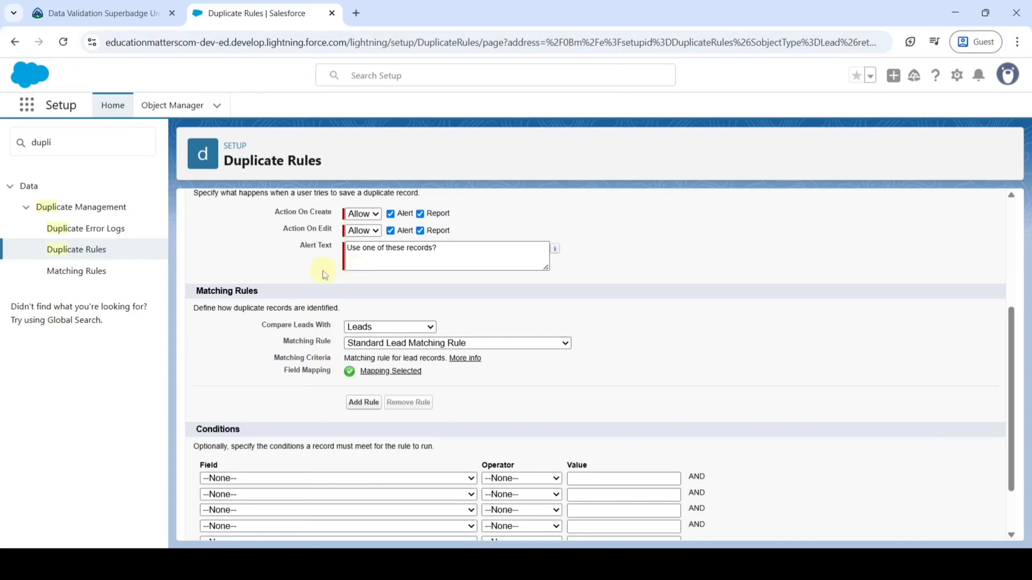
Replace the alert text with the challenge's 'We're sorry…' duplicate-entry message.
key("ctrl+shift+Tab")
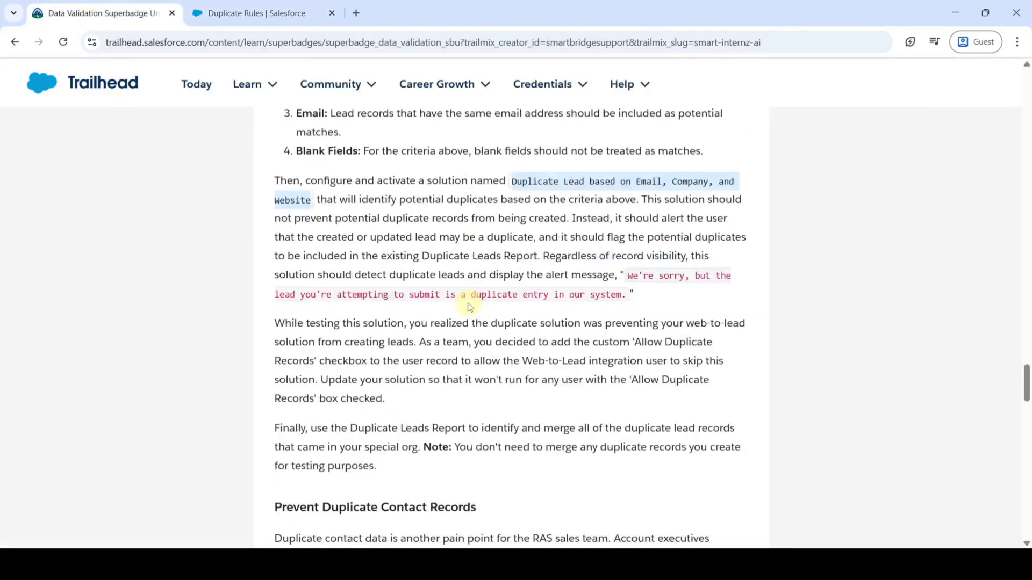
scroll(470, 306, "down", 1)
left_click_drag(625, 217, 626, 237)
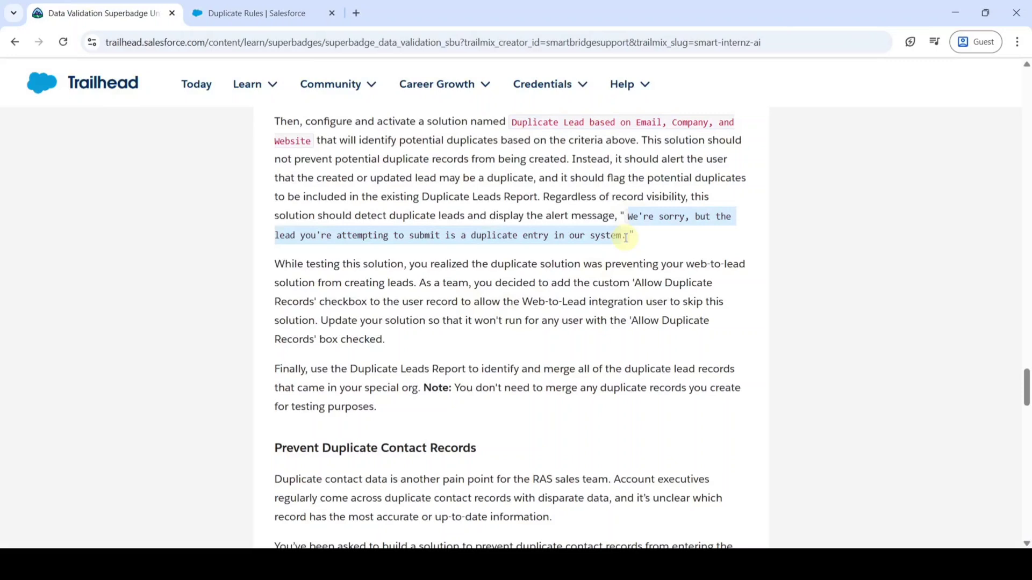
right_click(639, 224)
left_click(681, 227)
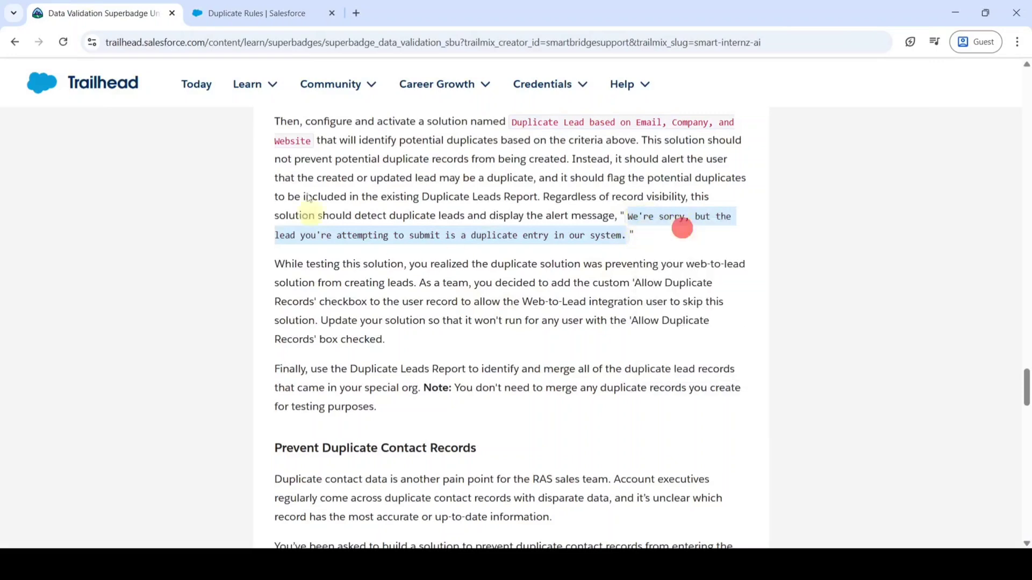
left_click(253, 12)
left_click(460, 250)
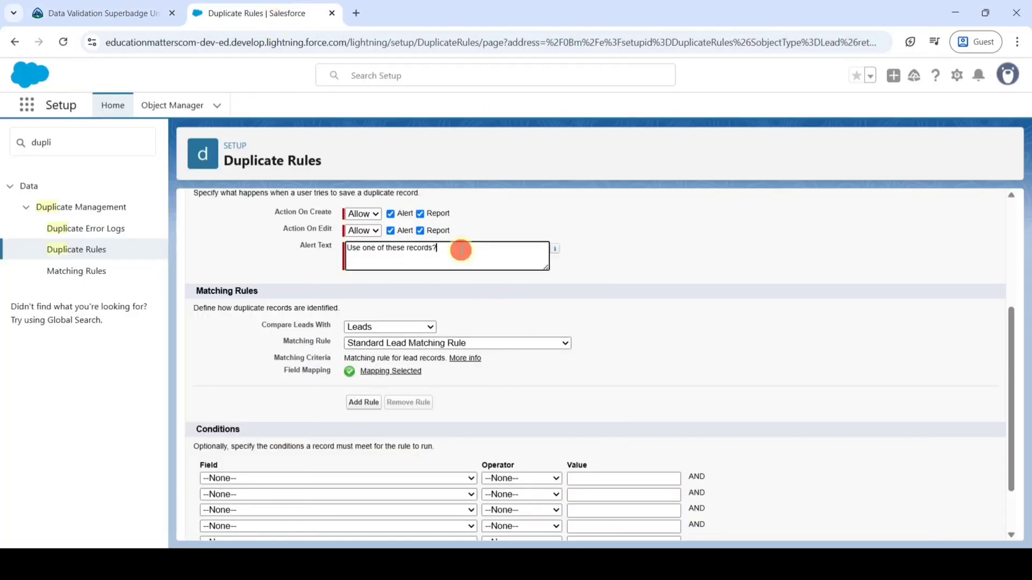
key("ctrl+a")
key("ctrl+v")
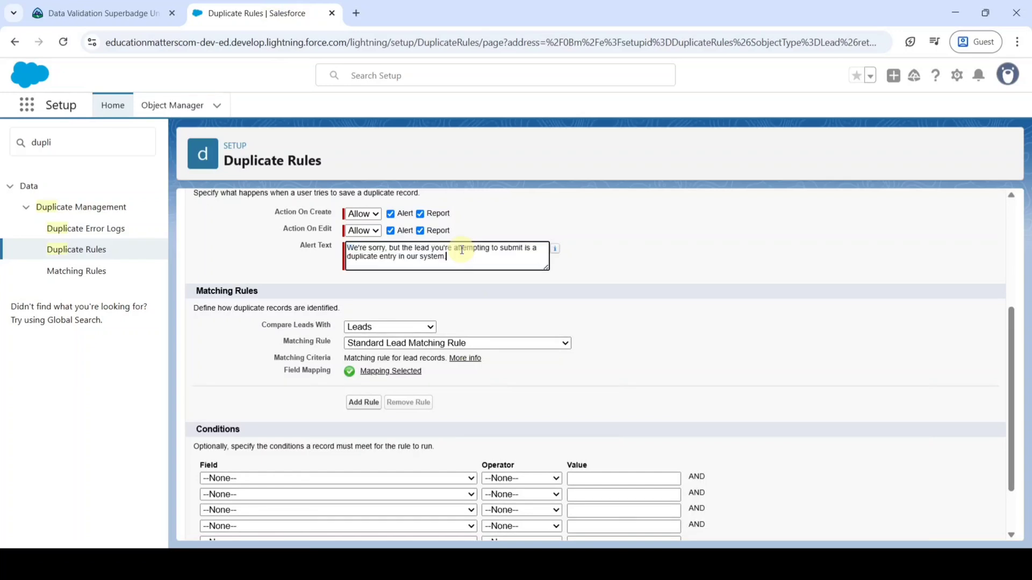
Choose 'Match Leads based on Email, Company, and Website' as the rule's matching rule.
scroll(524, 301, "down", 1)
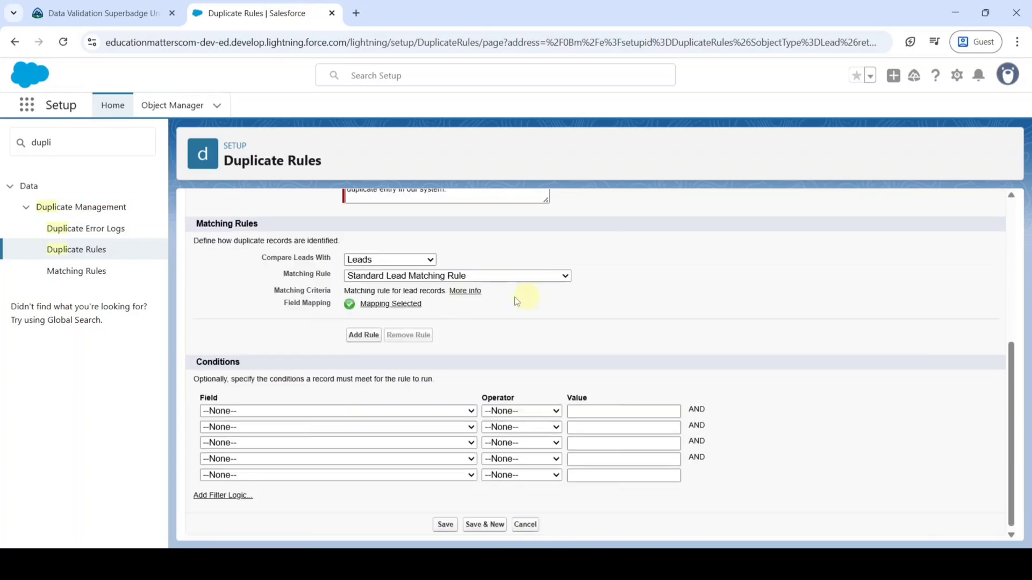
left_click(478, 279)
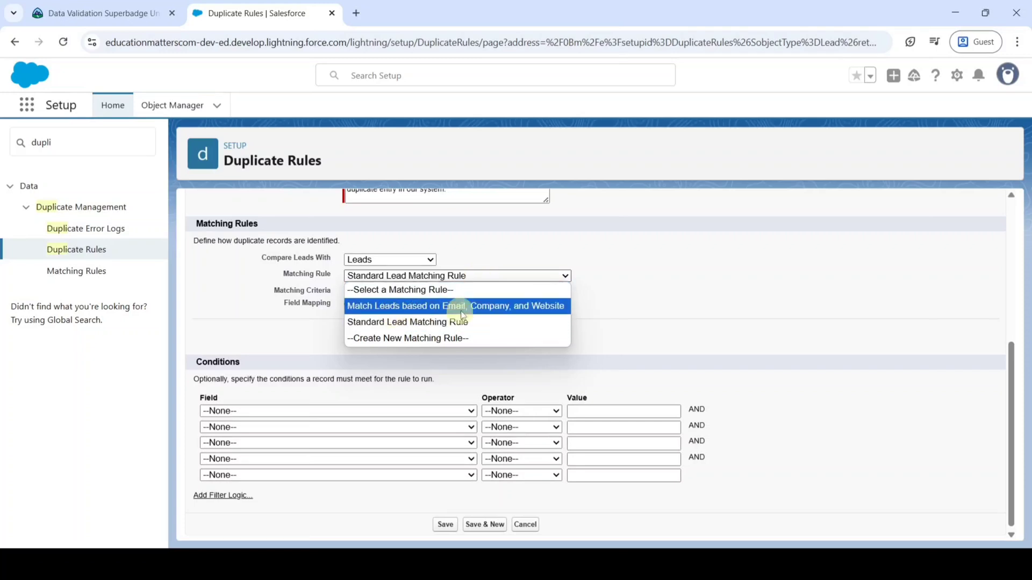
left_click(499, 308)
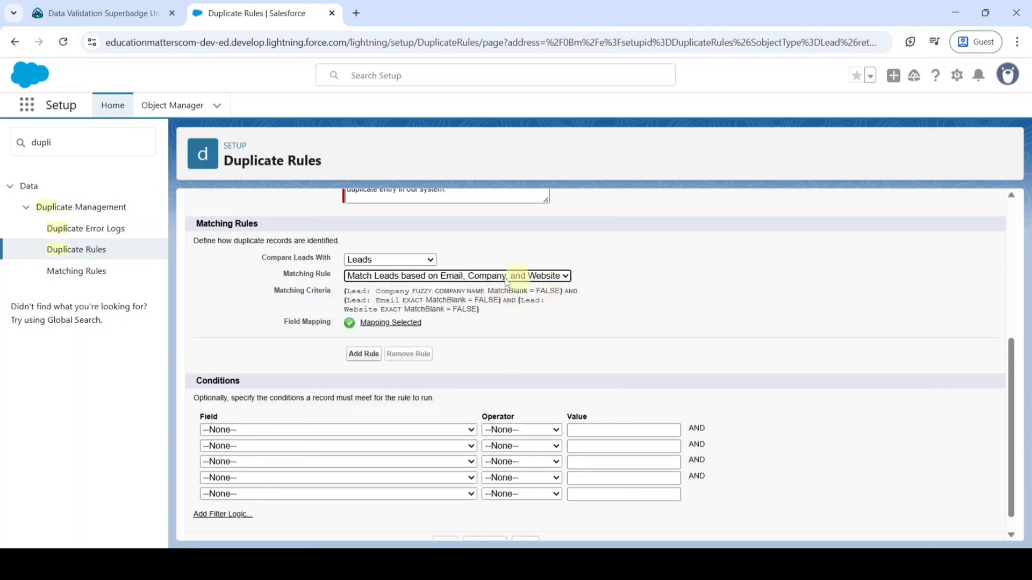
scroll(541, 298, "down", 1)
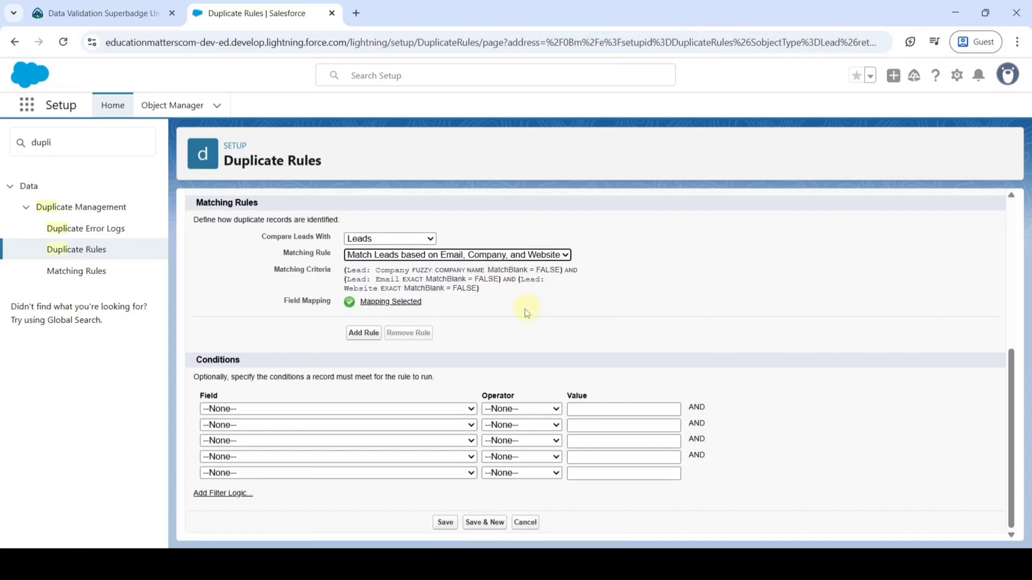
Add the condition Current User: Allow Duplicate Records equals False.
left_click(227, 411)
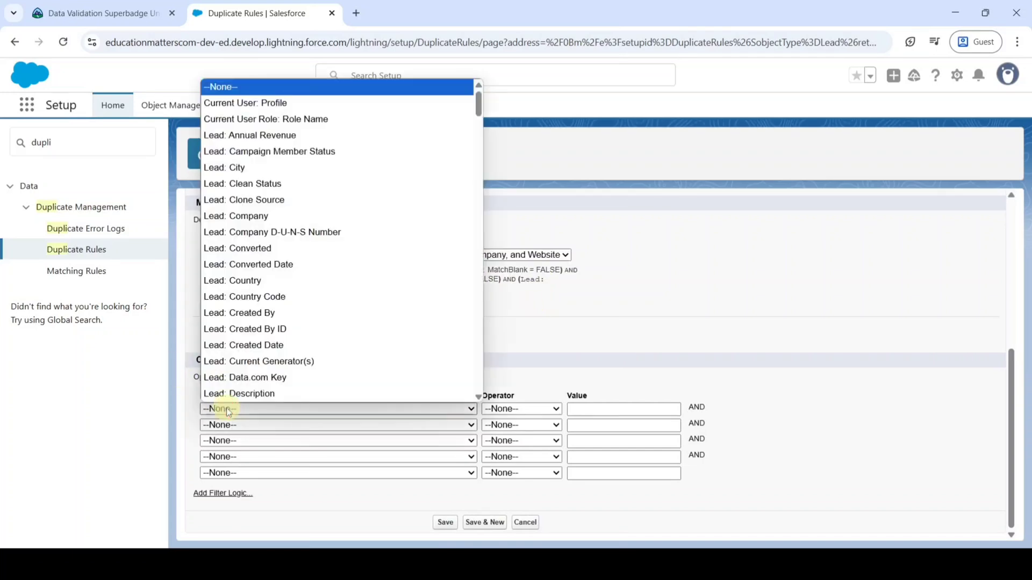
scroll(249, 342, "down", 15)
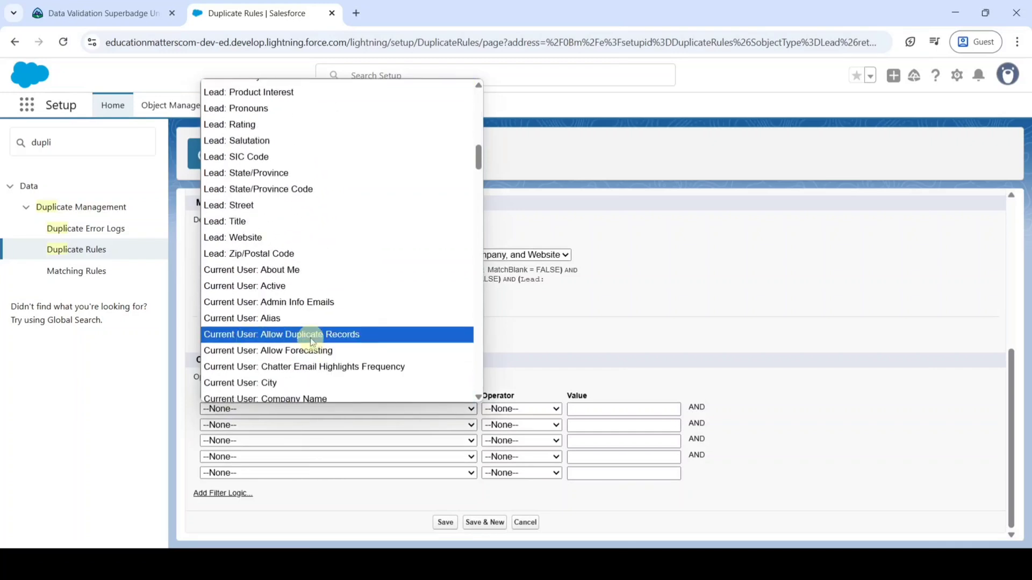
left_click(333, 339)
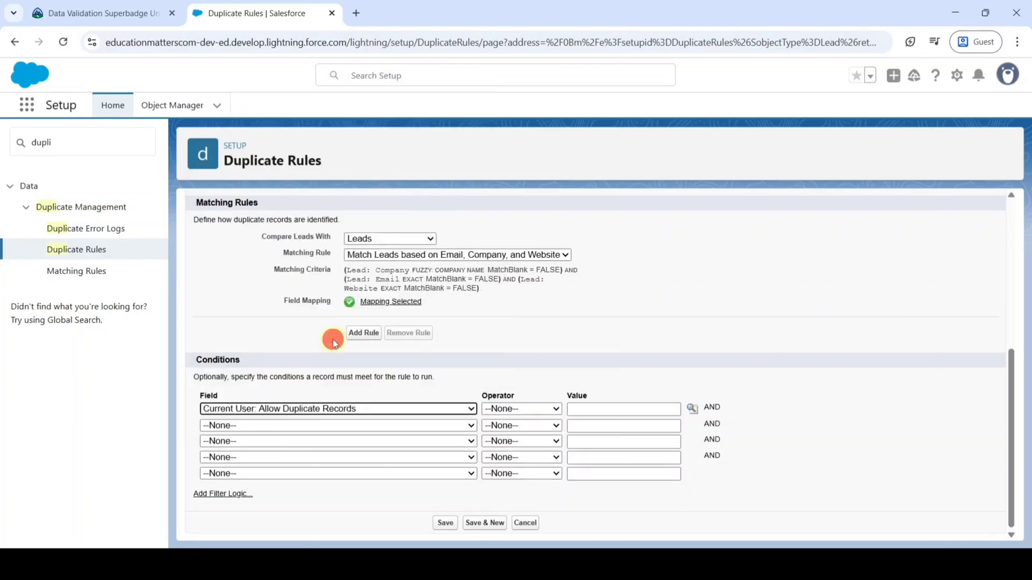
left_click(515, 410)
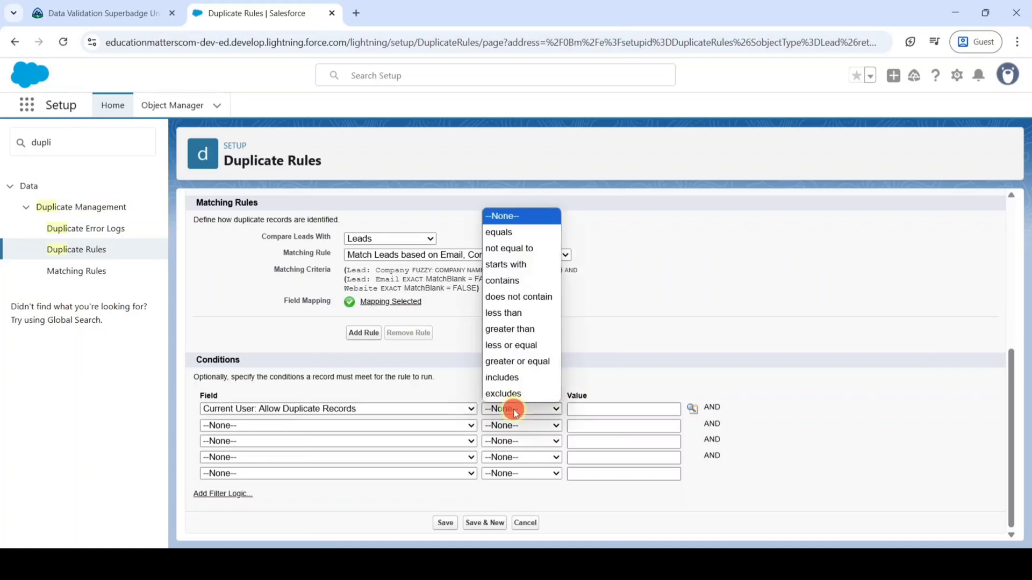
left_click(505, 233)
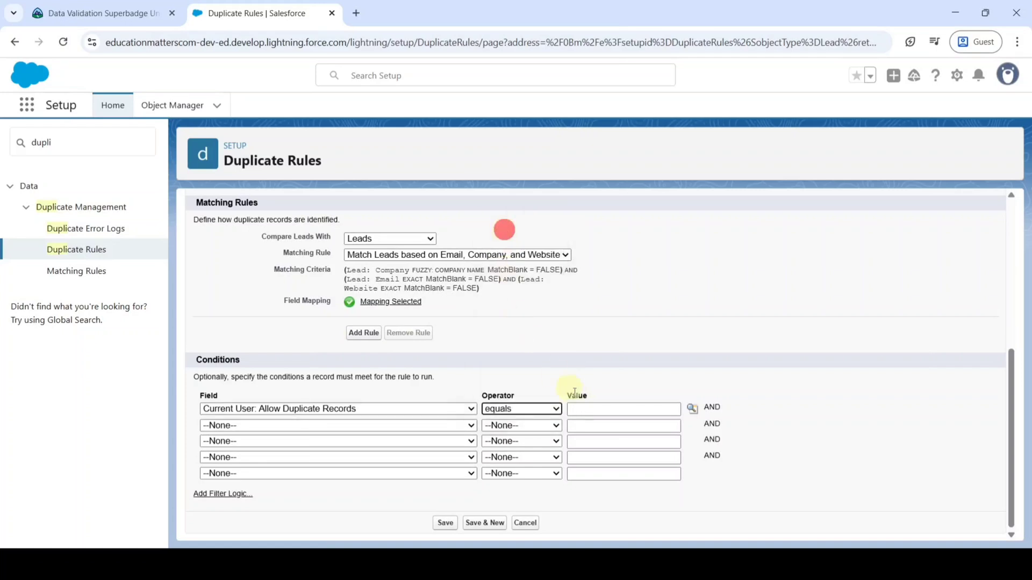
left_click(695, 410)
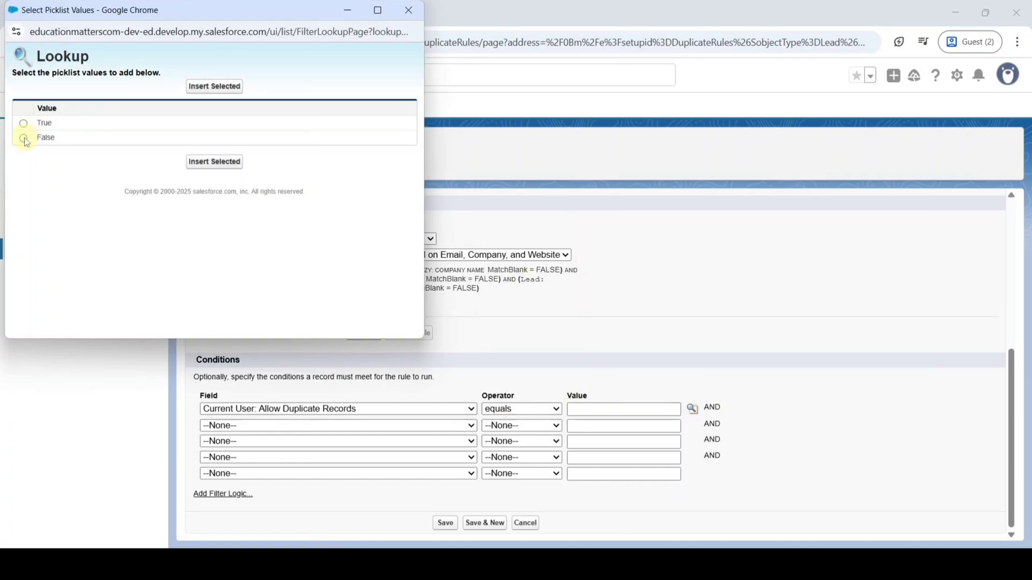
left_click(23, 138)
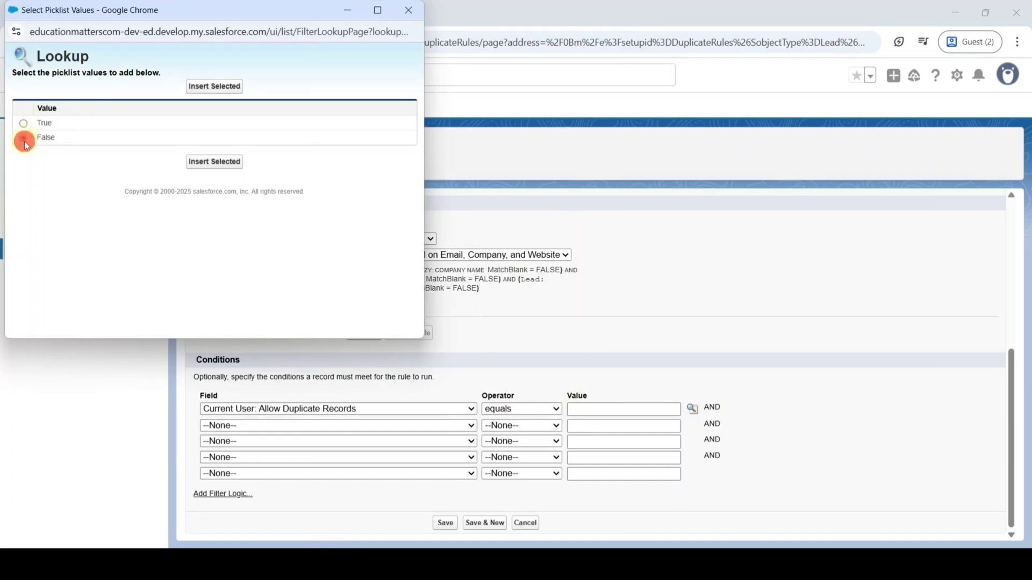
left_click(218, 162)
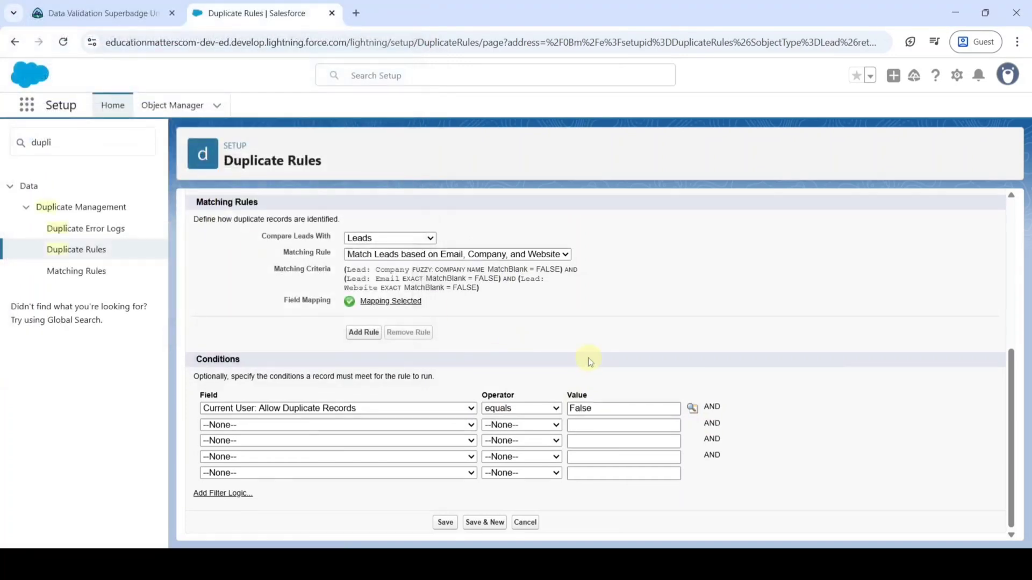
Save the 'Duplicate Lead based on Email, Company, and Website' rule and activate it.
left_click(444, 524)
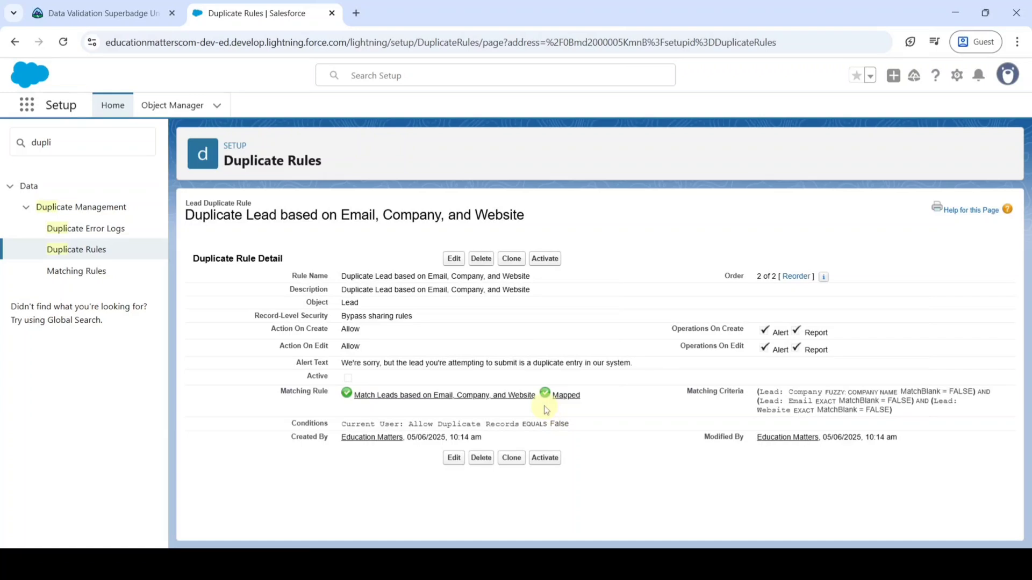
left_click(545, 259)
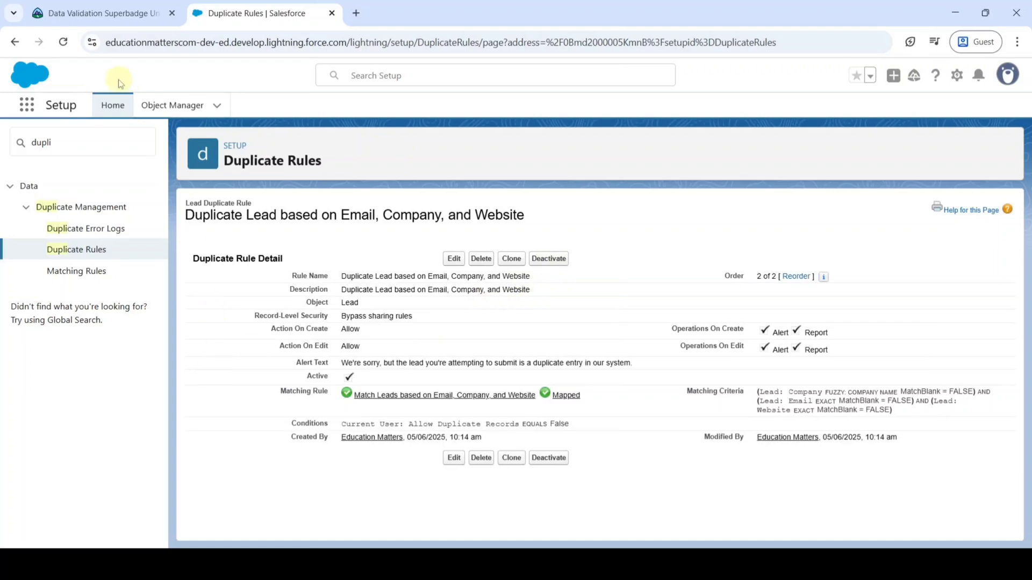
Find Reports through the App Launcher and open Duplicates Leads Report from All Reports.
left_click(23, 107)
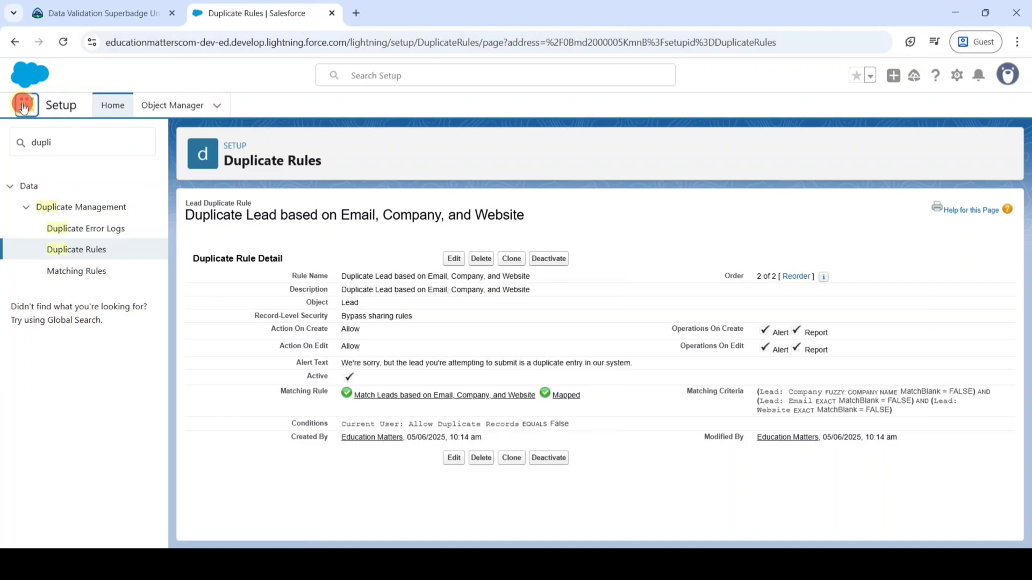
left_click(60, 161)
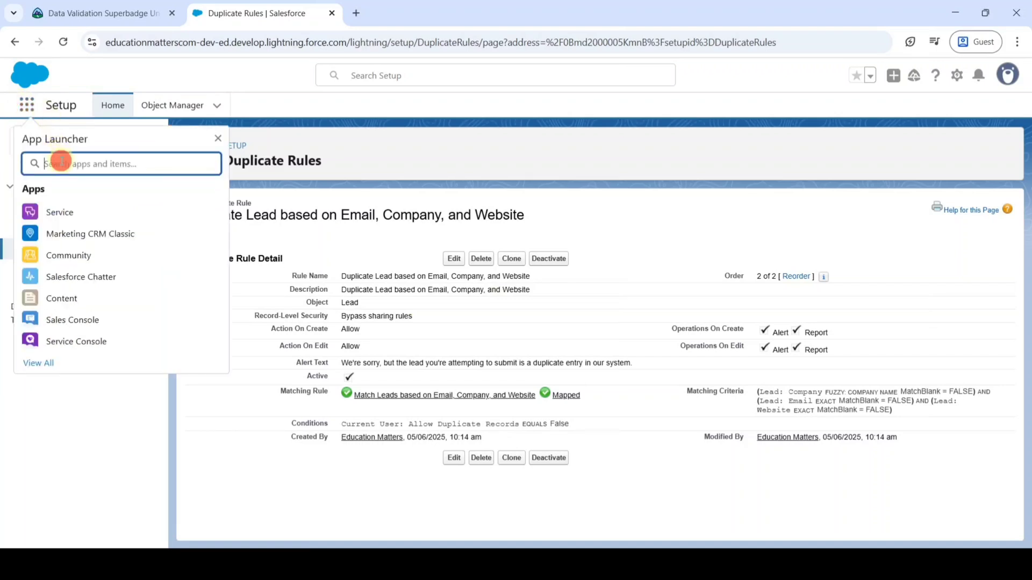
type("repo")
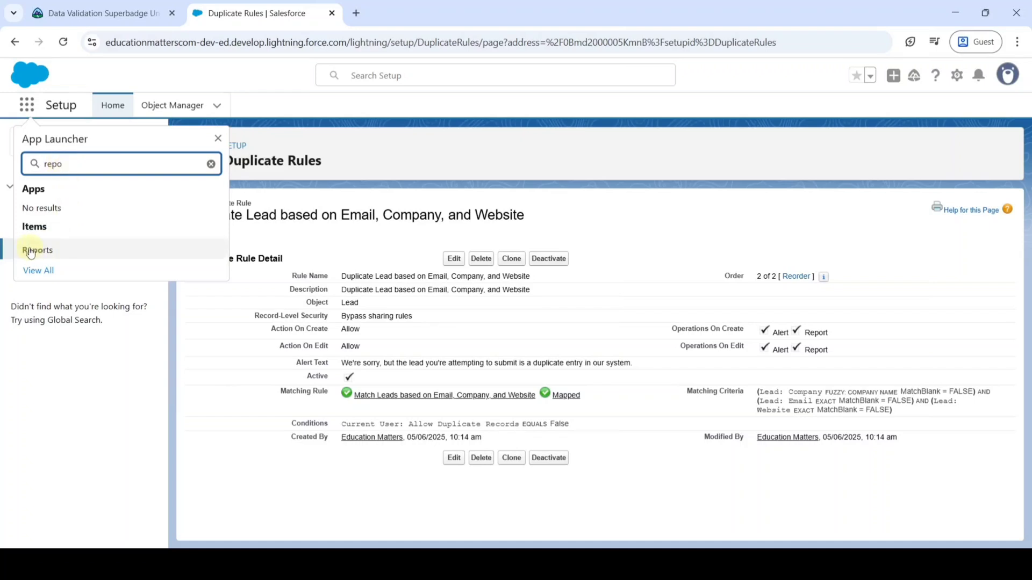
left_click(52, 253)
left_click(1002, 214)
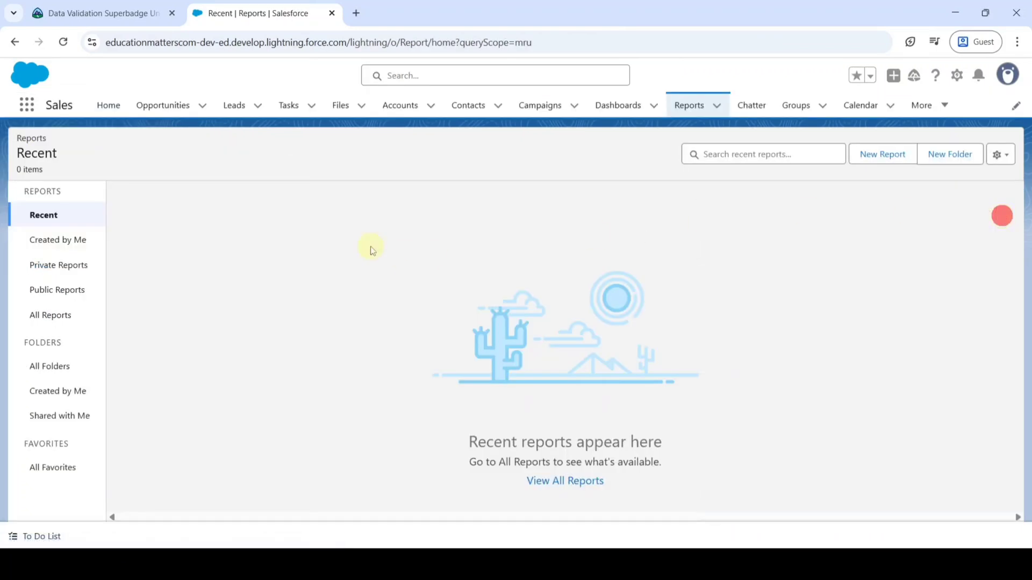
left_click(56, 320)
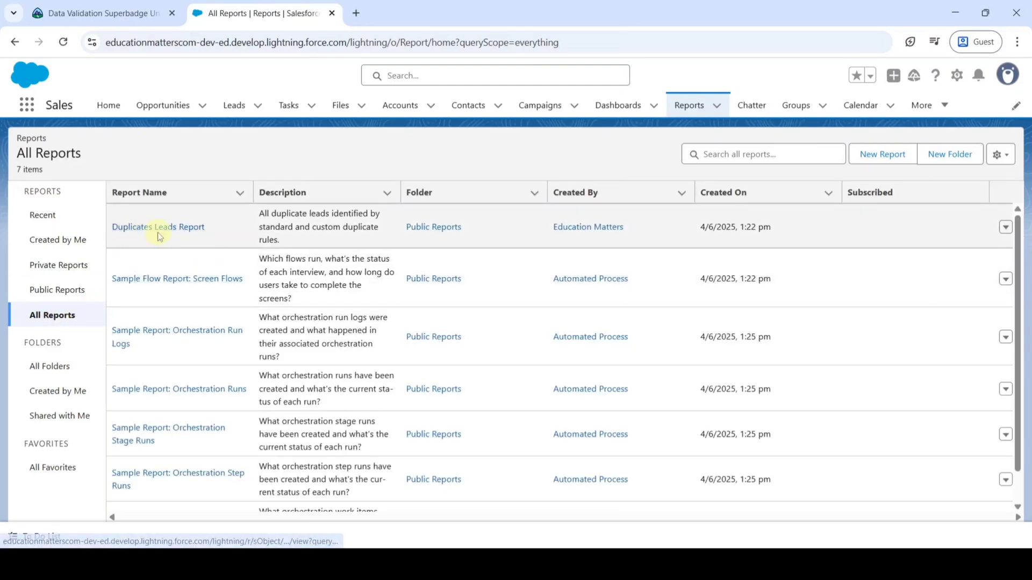
left_click(154, 229)
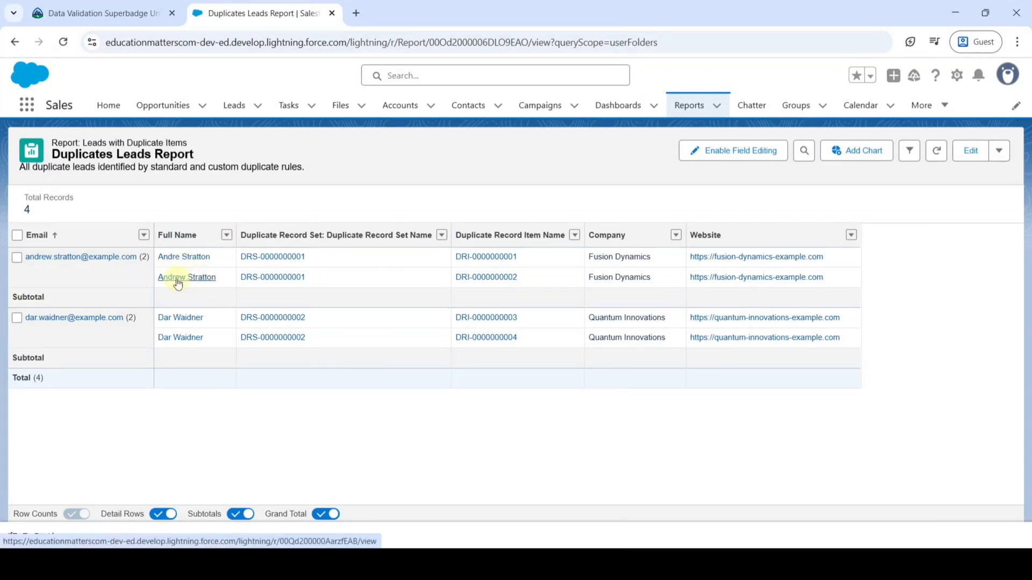
Merge the two Fusion Dynamics leads, keeping the Manager lead's values, then return to Reports.
left_click(196, 283)
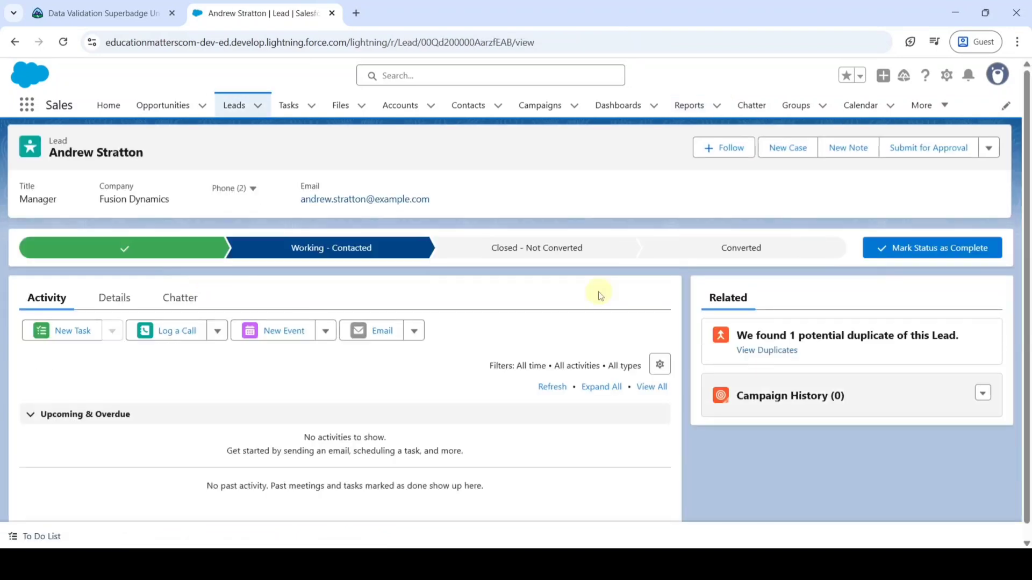
left_click(774, 349)
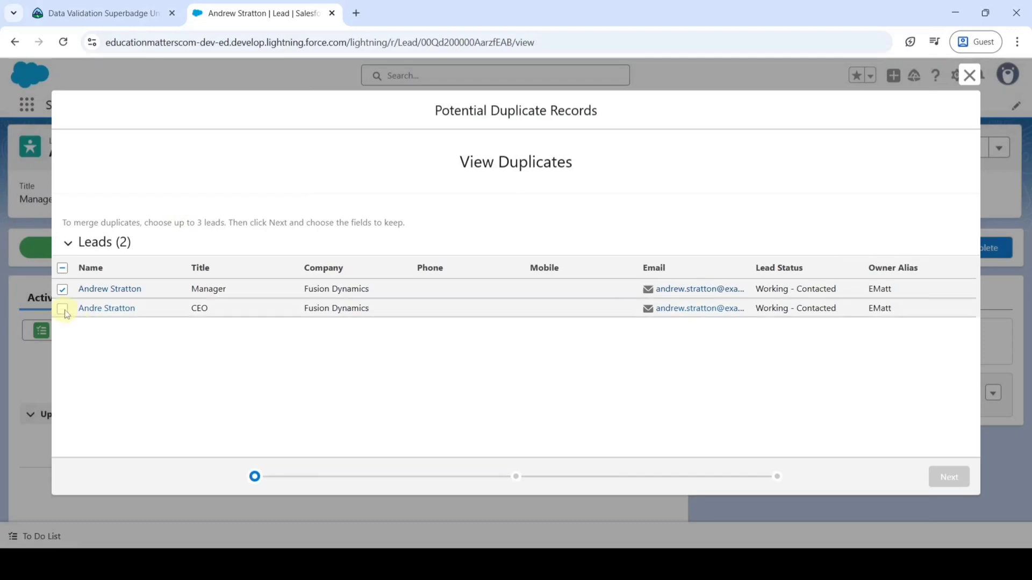
left_click(63, 309)
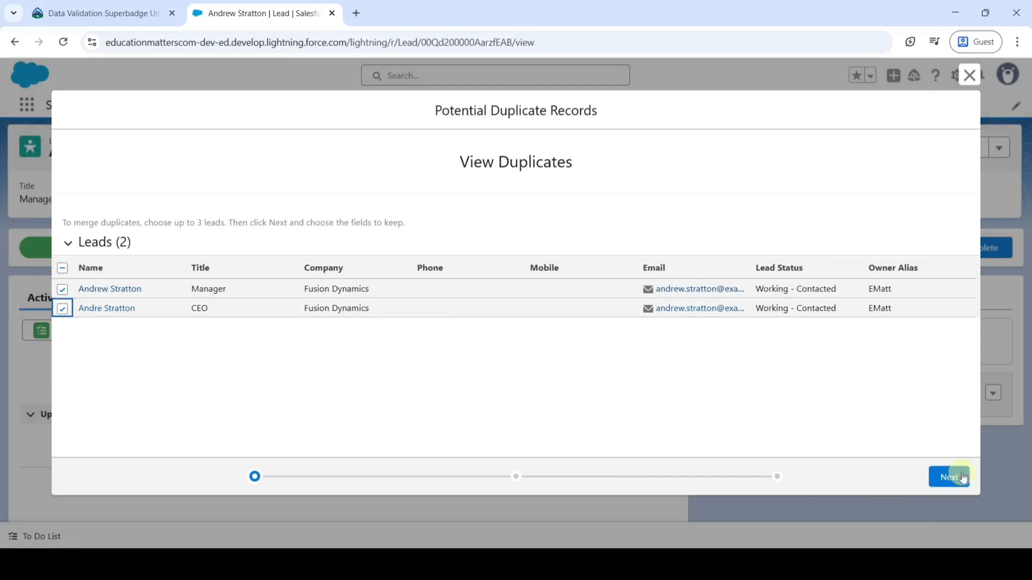
left_click(962, 477)
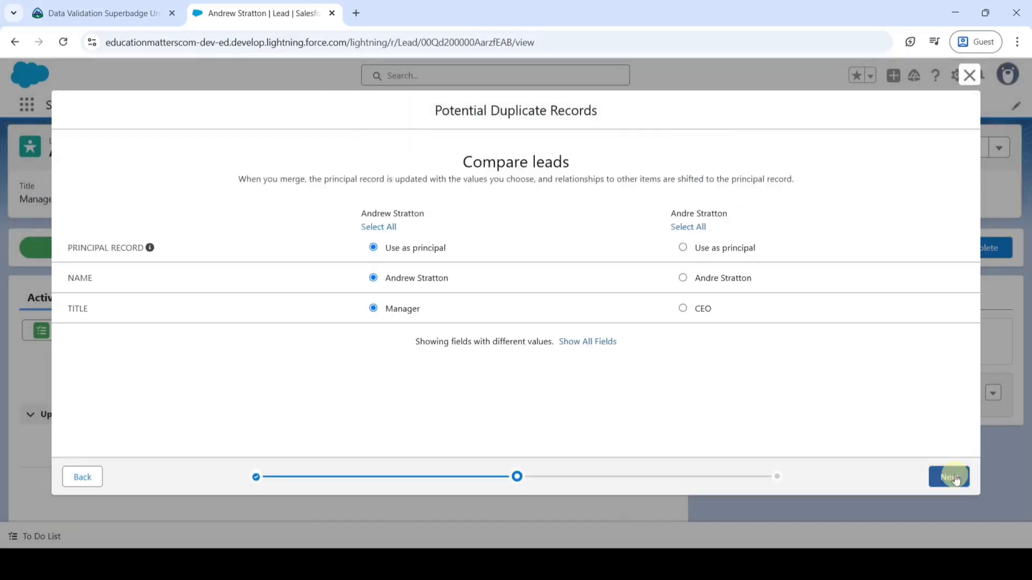
left_click(954, 477)
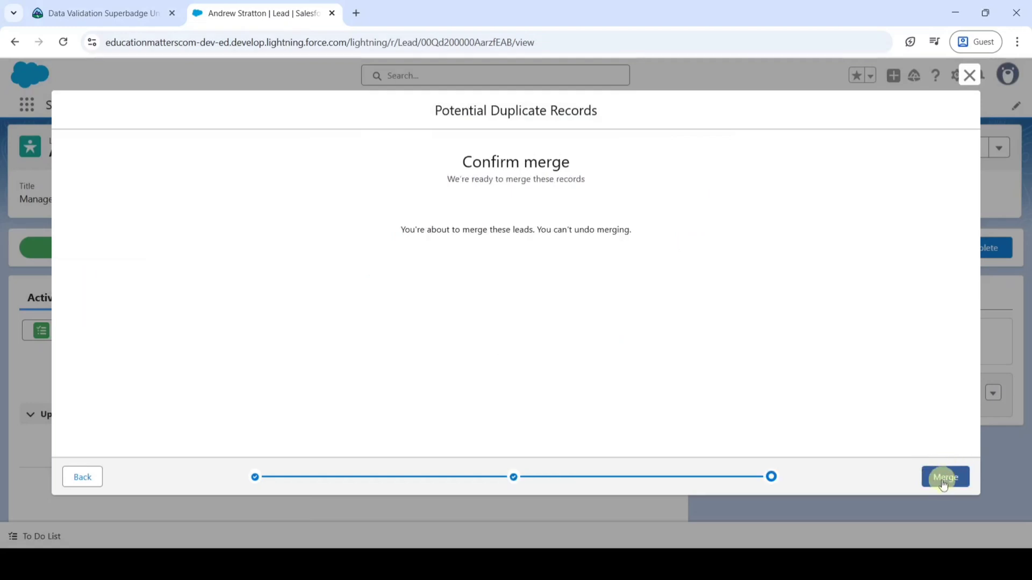
left_click(943, 480)
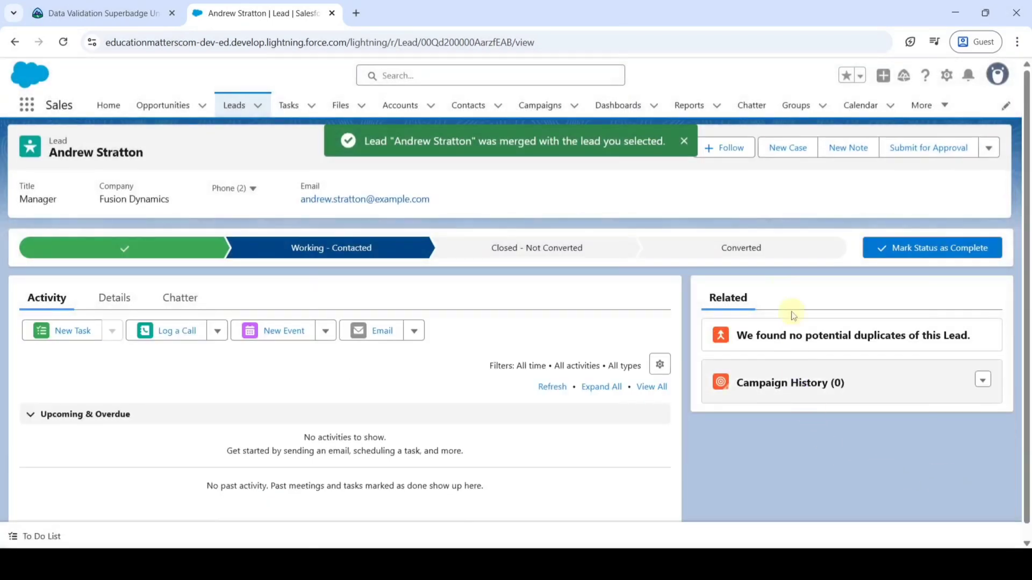
left_click(692, 105)
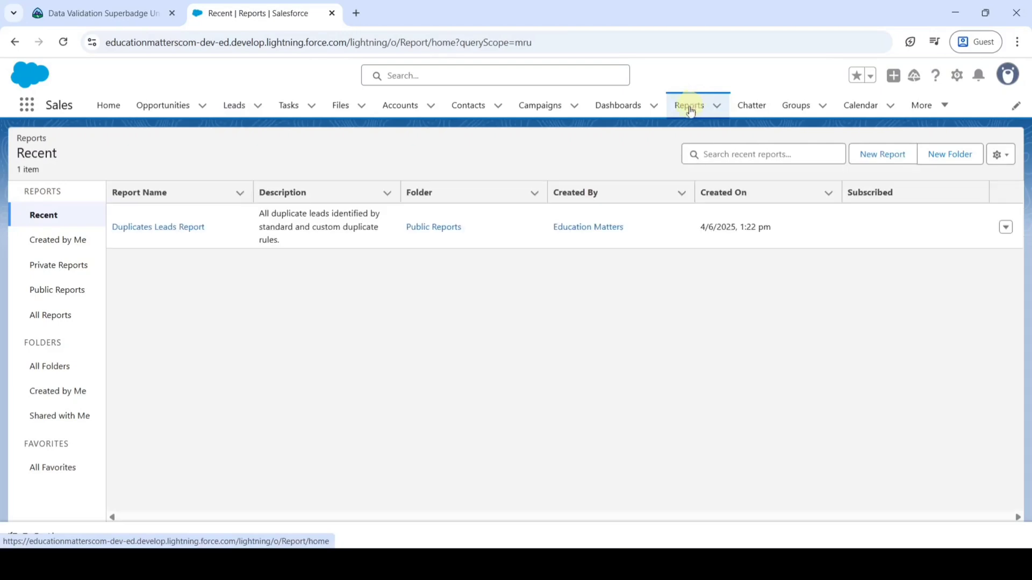
Open Duplicates Leads Report from Recent reports to confirm it now lists 3 records.
left_click(151, 228)
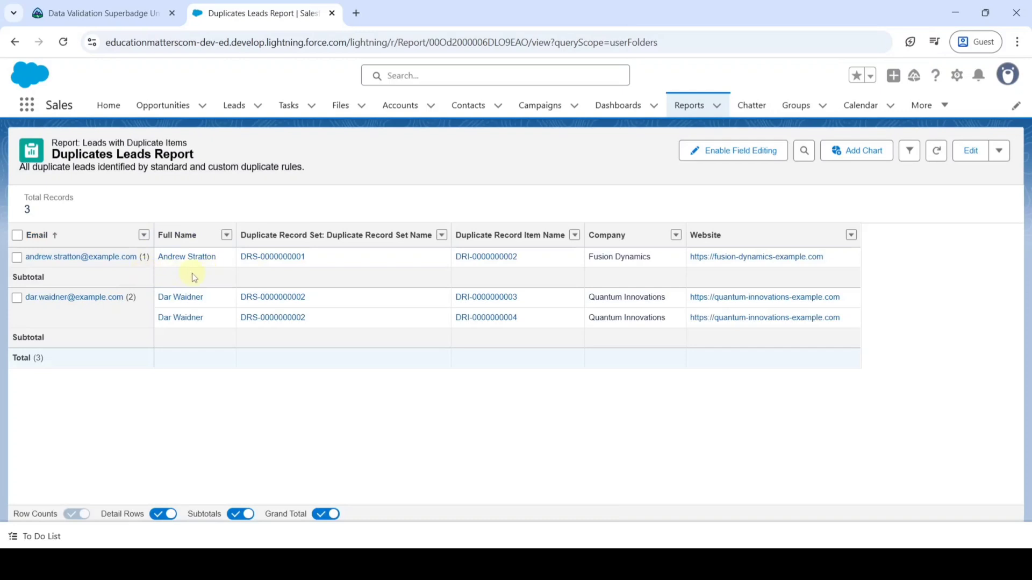
Merge the CFO Quantum Innovations lead into the Director lead, keeping the Director's values.
left_click(178, 320)
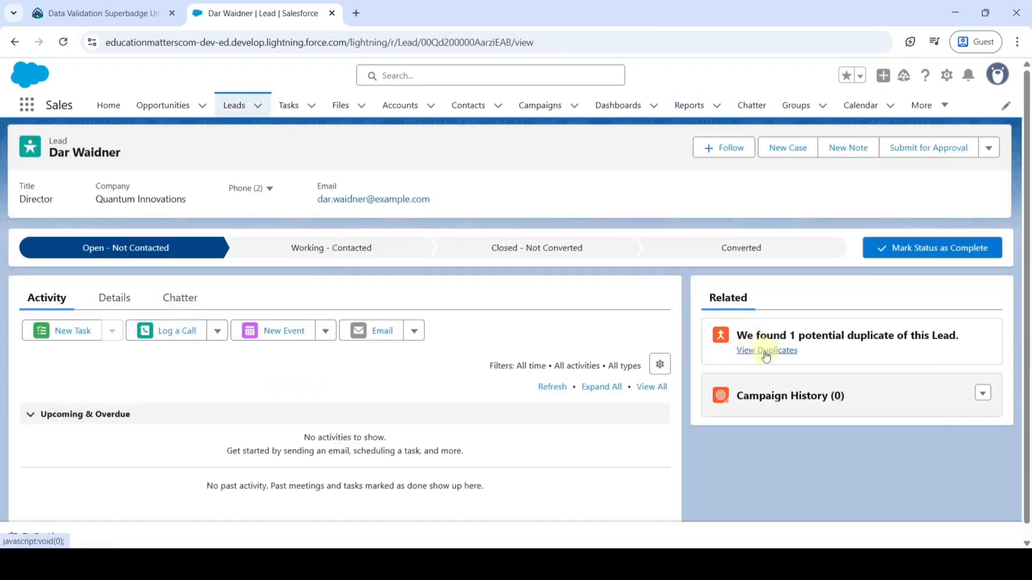
left_click(763, 350)
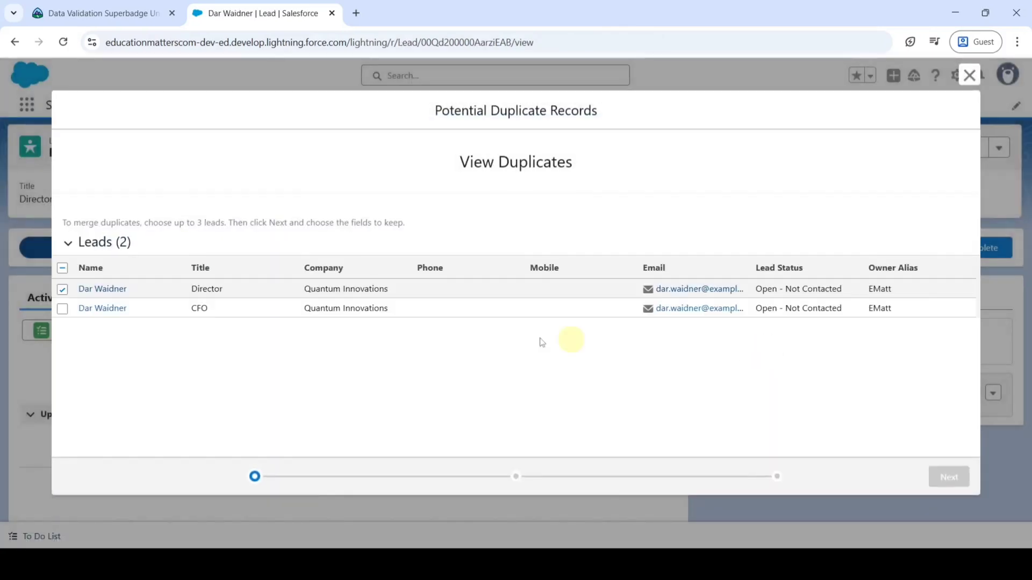
left_click(62, 309)
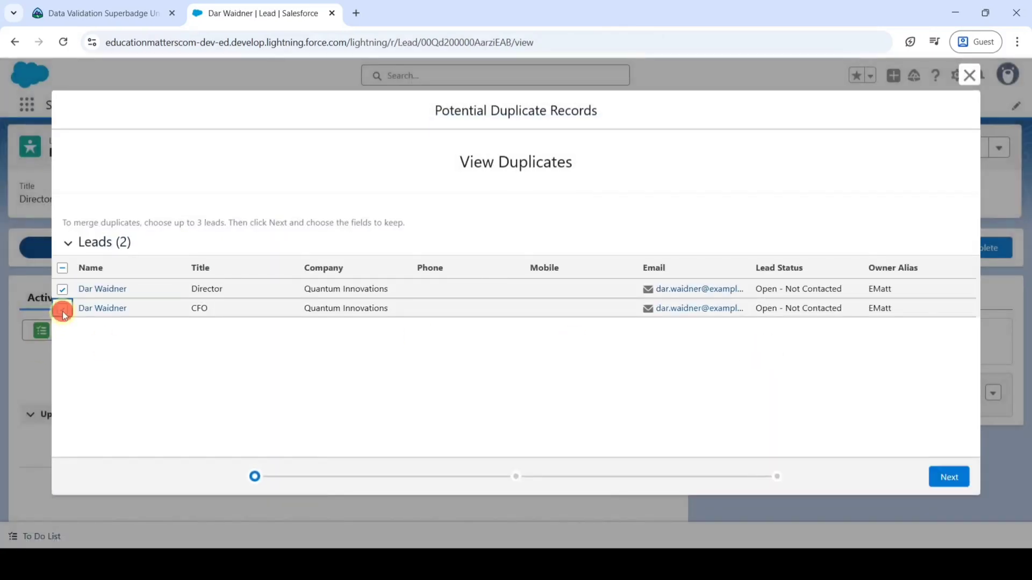
left_click(938, 476)
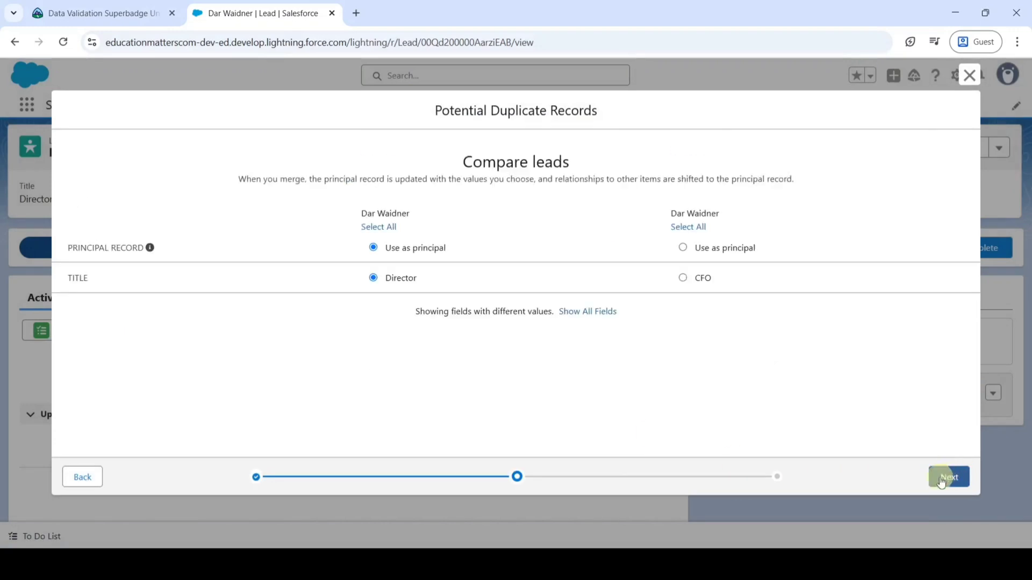
left_click(940, 478)
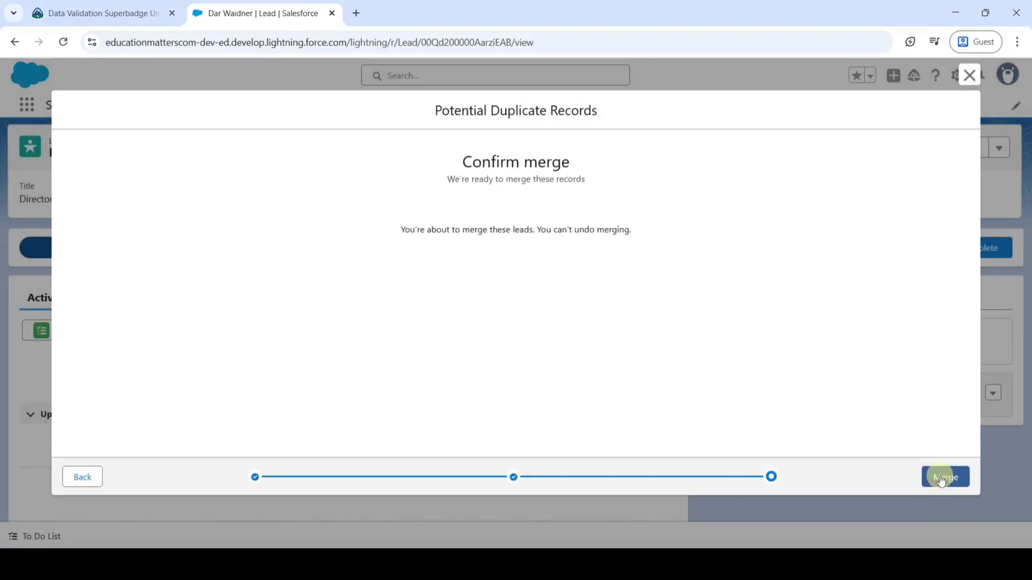
left_click(940, 476)
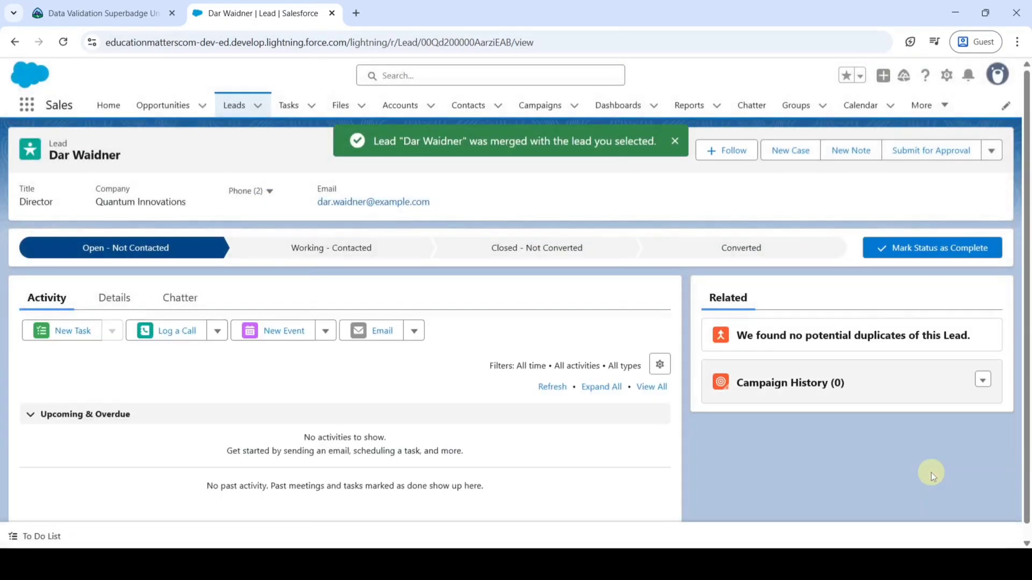
Reopen Duplicates Leads Report from the Reports tab to confirm only 2 leads remain.
left_click(692, 104)
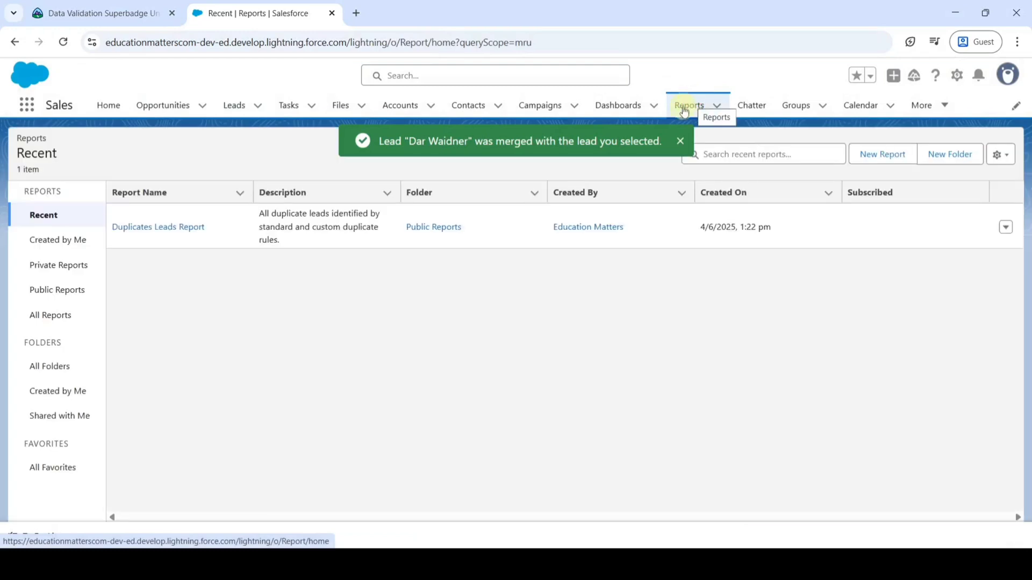
left_click(148, 228)
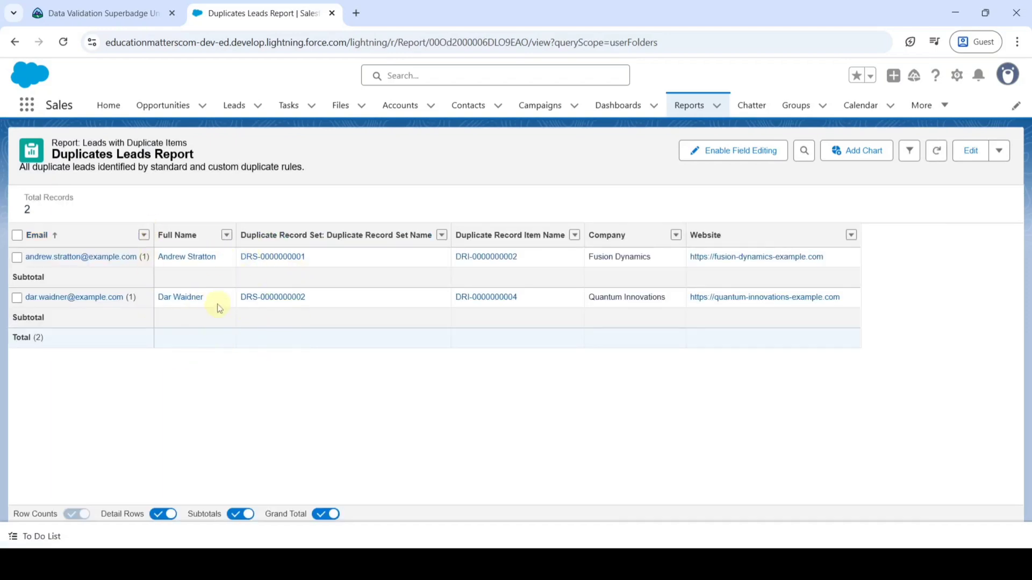
Run Check Challenge on Trailhead challenge 3, Identify and Resolve Duplicate Leads.
left_click(127, 13)
scroll(585, 322, "down", 20)
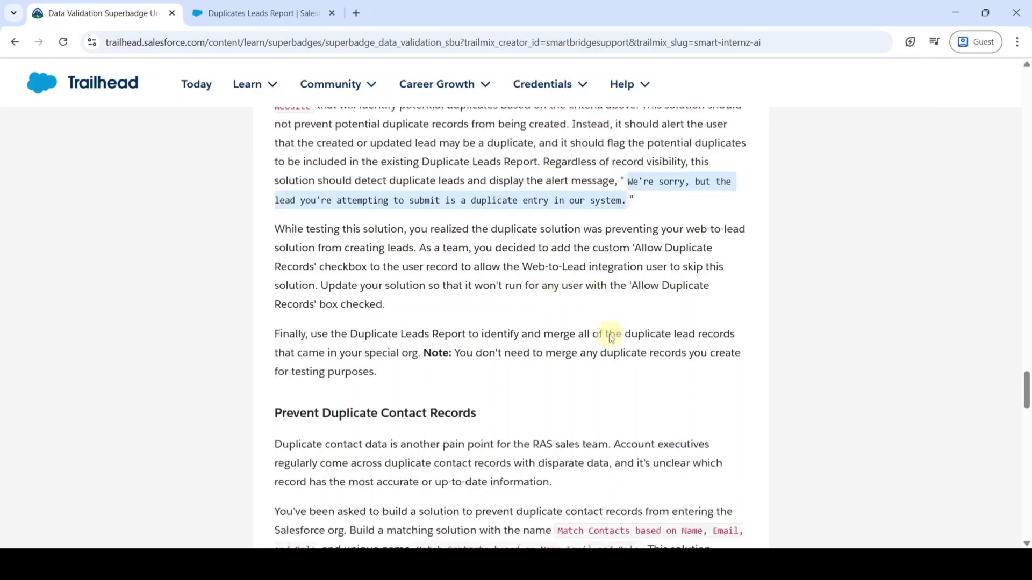
scroll(615, 346, "down", 5)
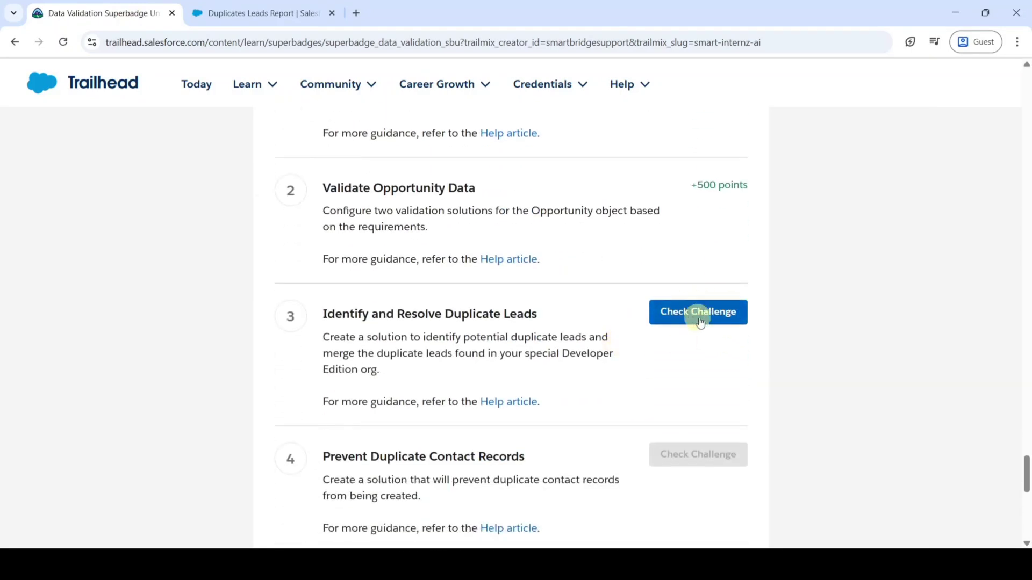
left_click(702, 310)
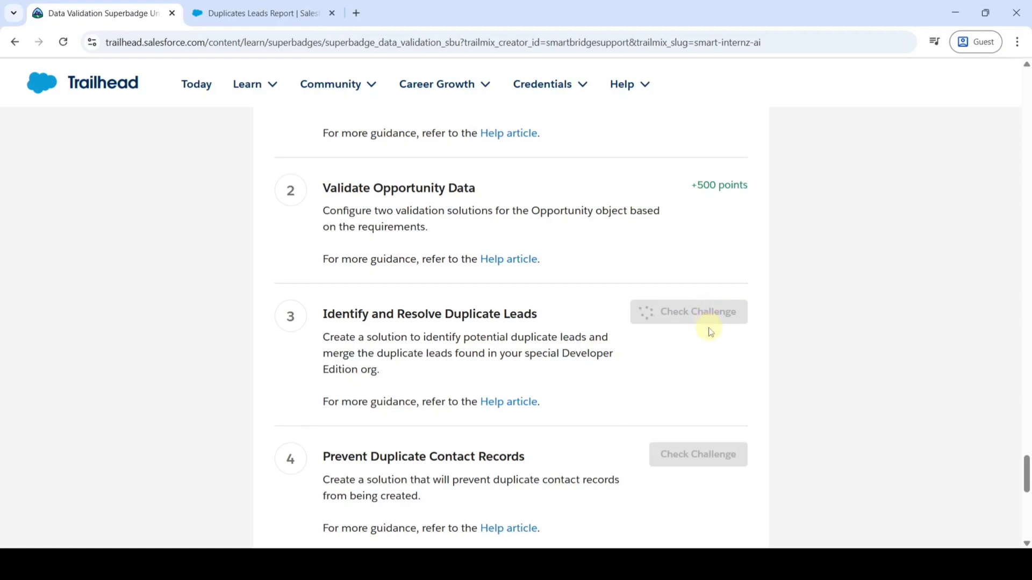